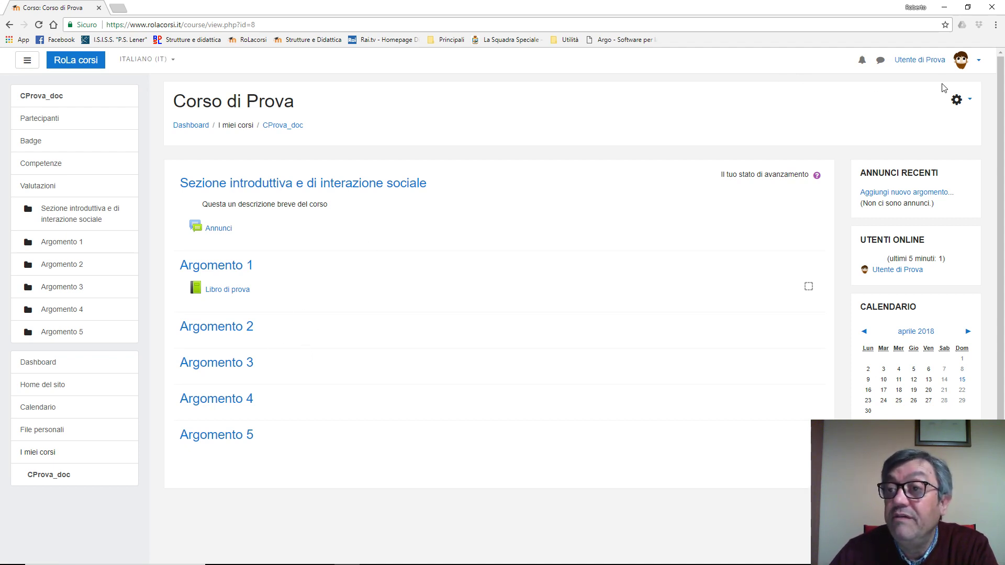
- Turn on editing for the course and rename the section Argomento 2 as "File e Cartelle nella pagina del corso"
{"action": "left_click", "coordinate": [970, 100]}
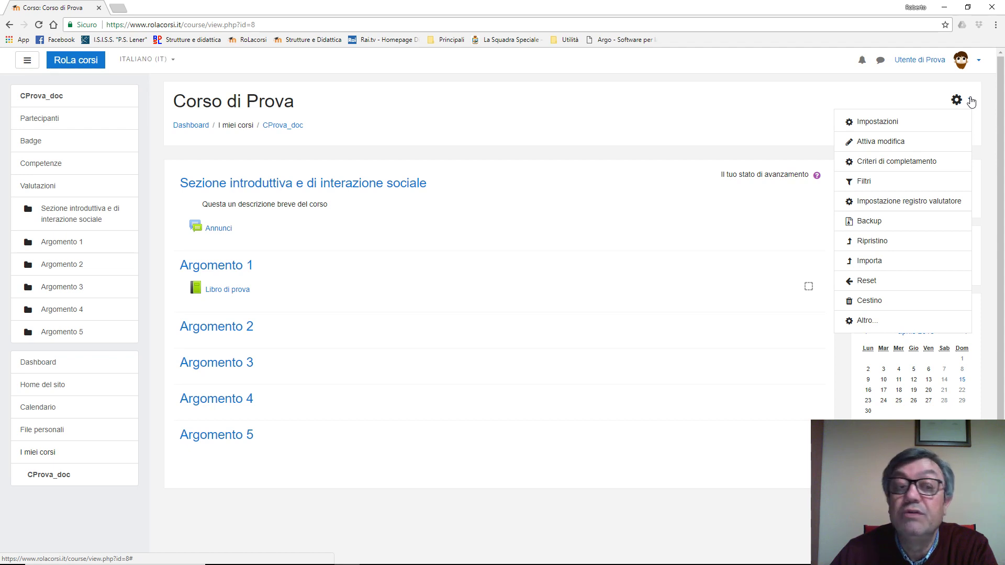
{"action": "left_click", "coordinate": [888, 148]}
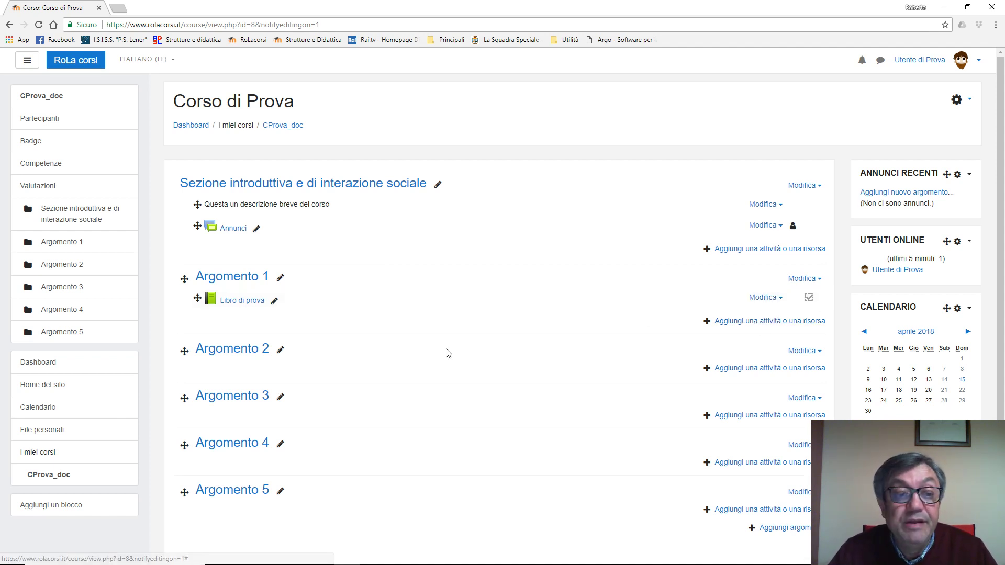
{"action": "left_click", "coordinate": [280, 350]}
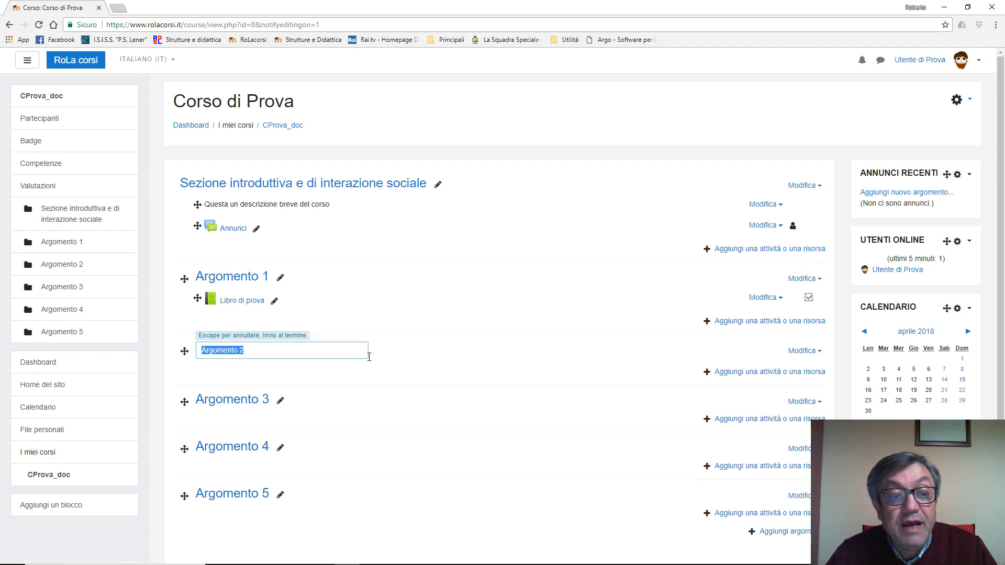
{"action": "type", "text": "Fi"}
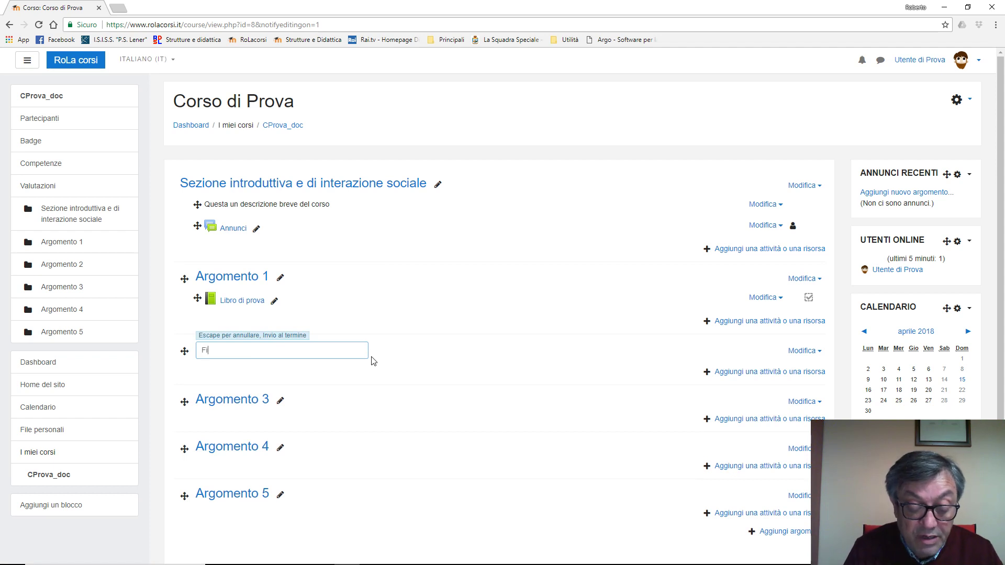
{"action": "type", "text": "le e "}
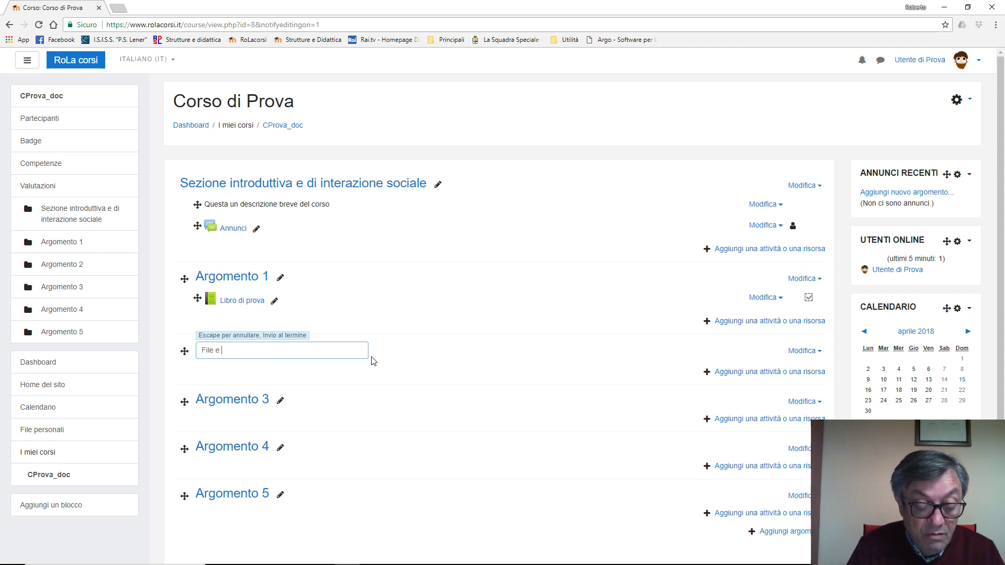
{"action": "type", "text": "Cartell"}
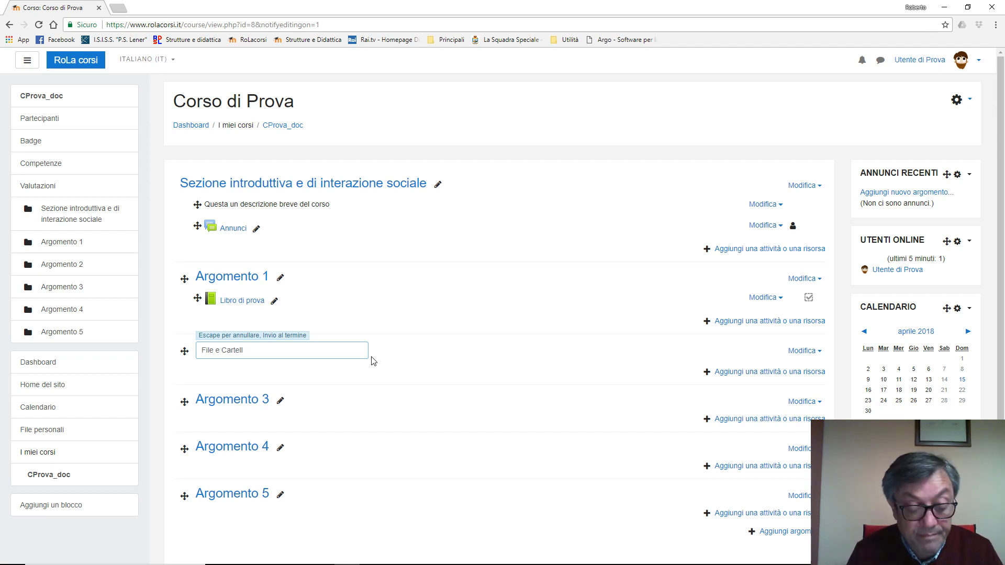
{"action": "type", "text": "e nella pa"}
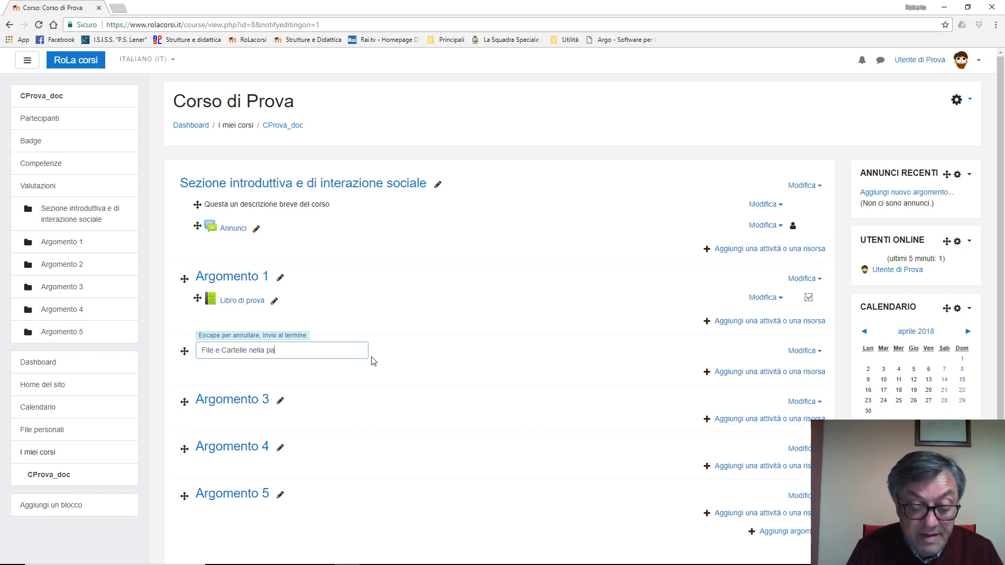
{"action": "type", "text": "gina del corso"}
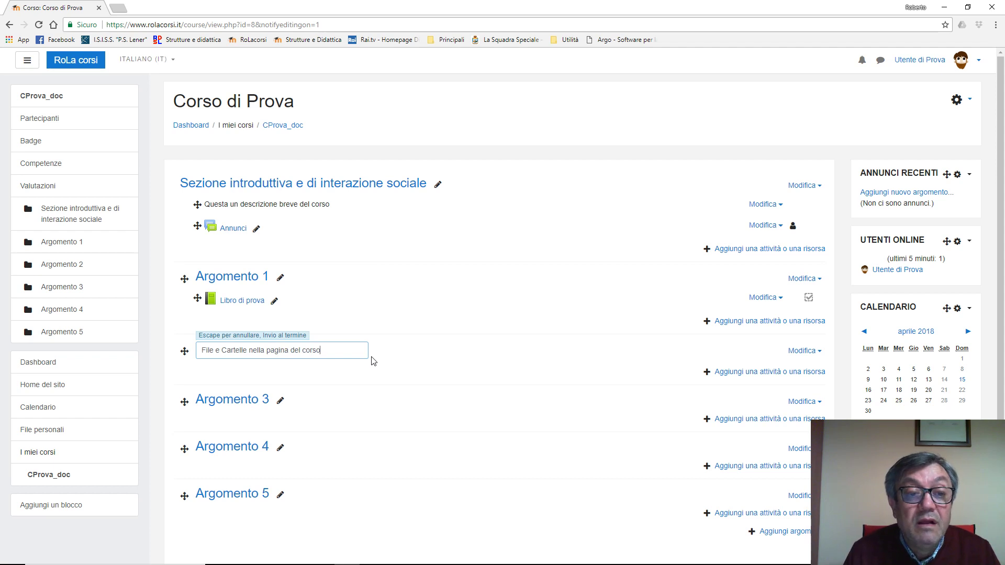
{"action": "key", "text": "Return"}
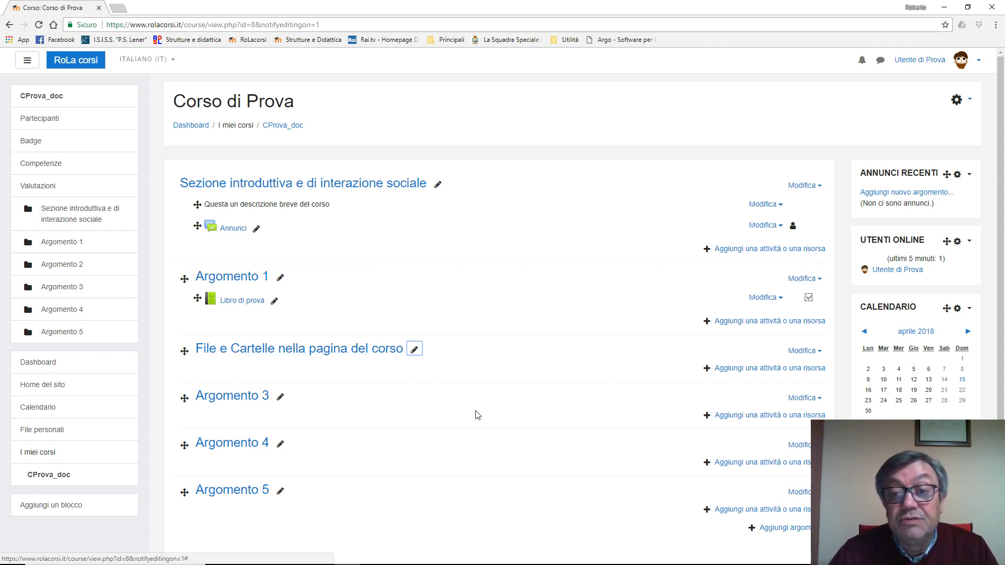
- Add a new File resource to the section "File e Cartelle nella pagina del corso"
{"action": "left_click", "coordinate": [739, 369]}
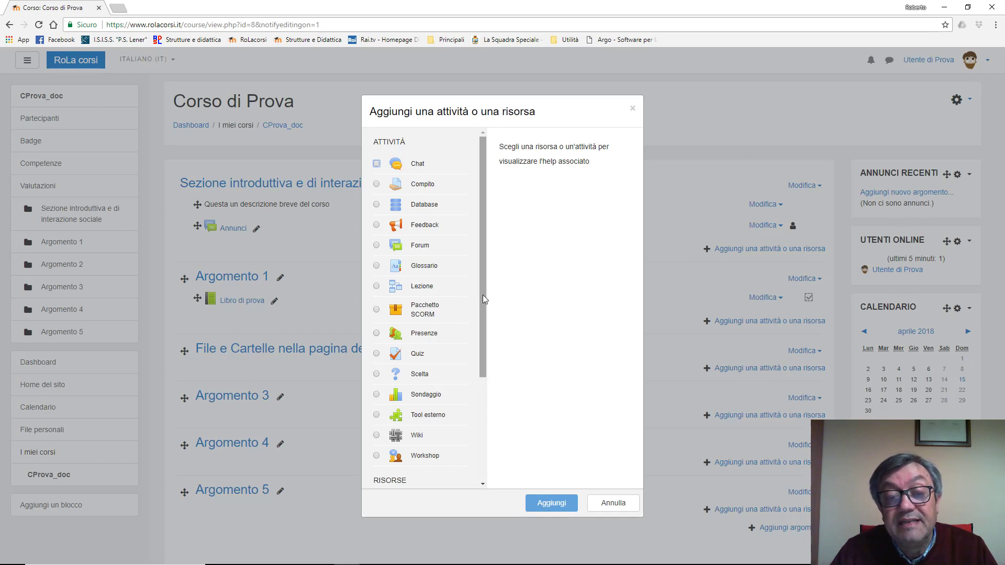
{"action": "left_click_drag", "start_coordinate": [482, 294], "coordinate": [467, 447]}
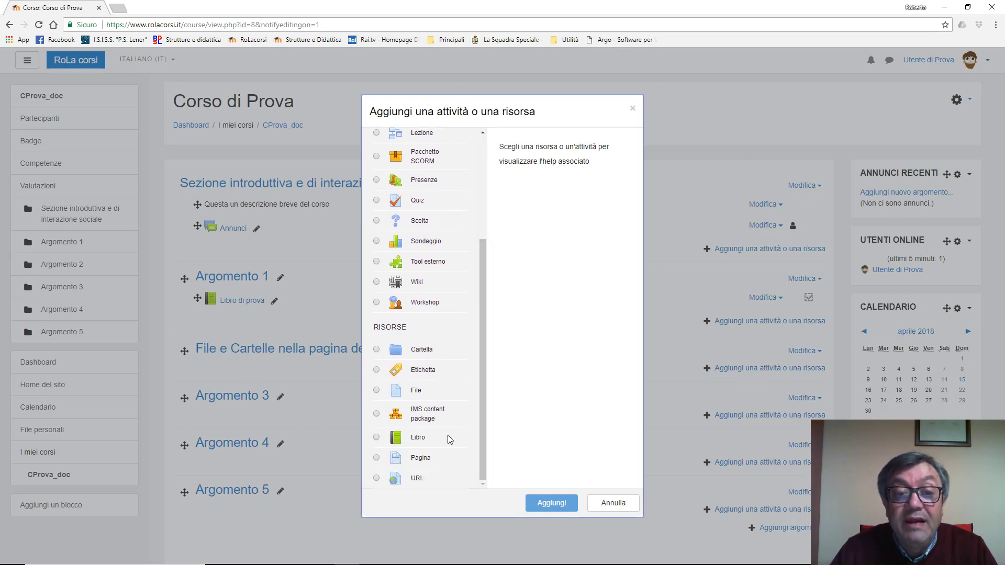
{"action": "left_click", "coordinate": [377, 390]}
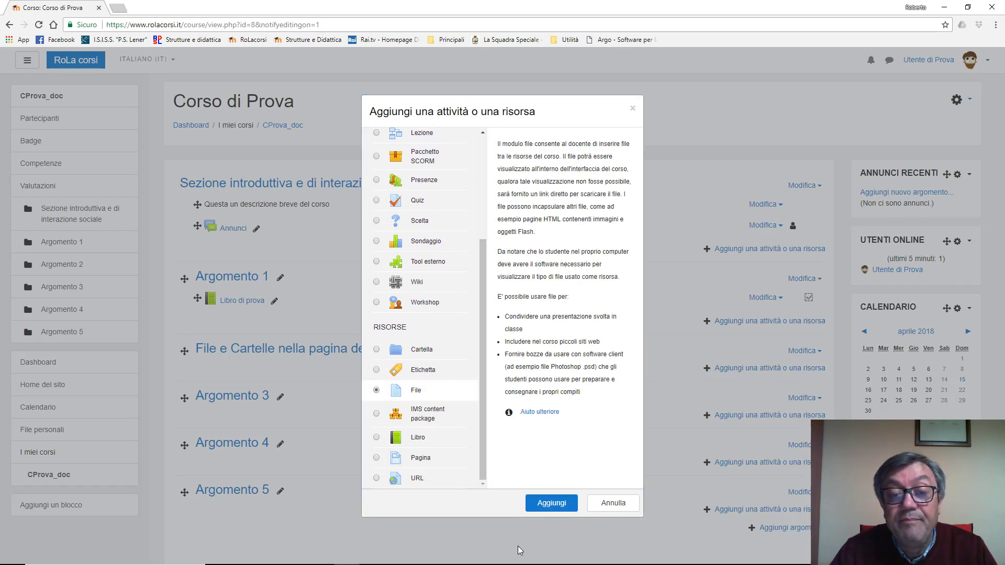
{"action": "left_click", "coordinate": [560, 507]}
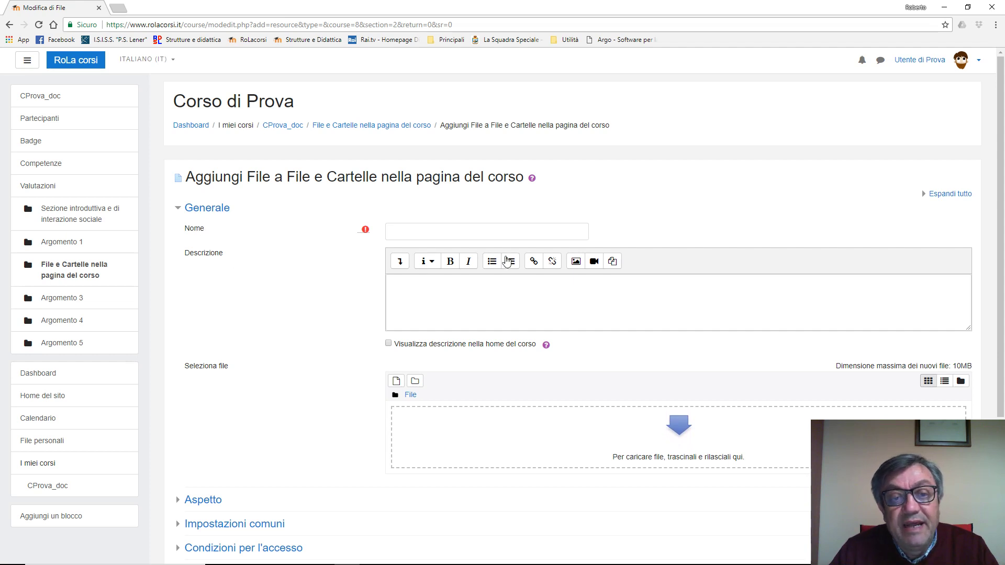
- Name the resource "File di esempio", enter the description "Descrizione del file" and enable showing the description on the course home
{"action": "left_click", "coordinate": [446, 230]}
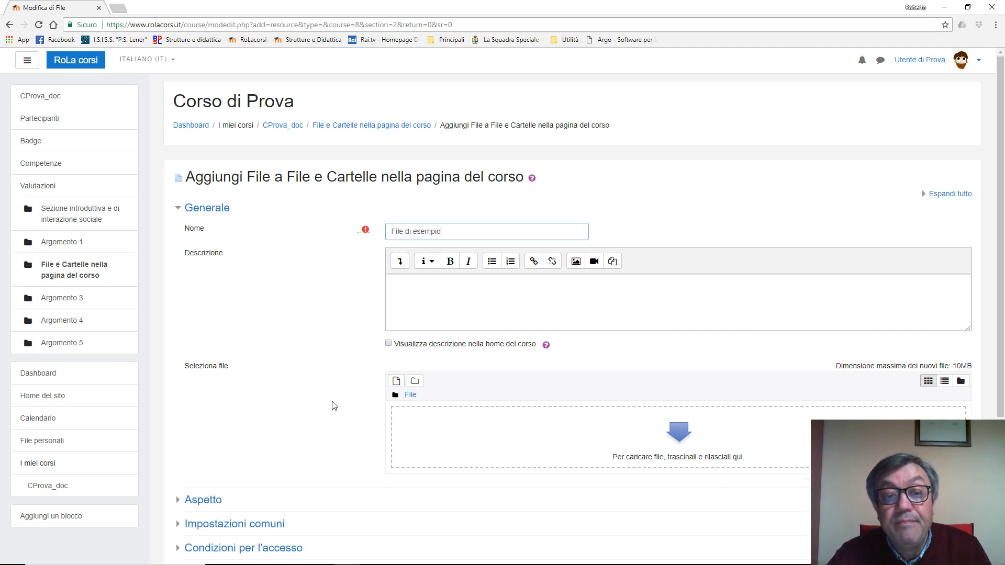
{"action": "left_click", "coordinate": [442, 302]}
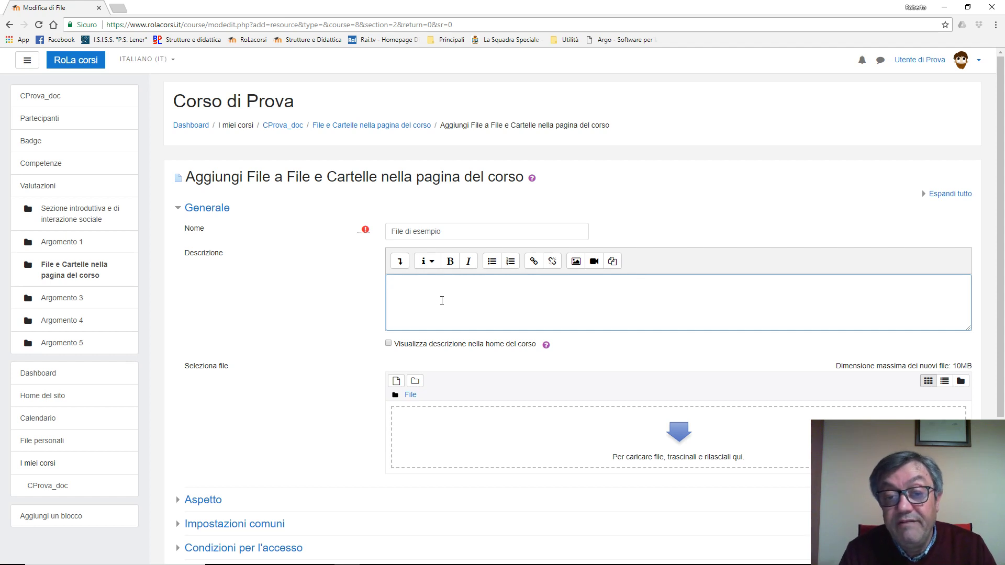
{"action": "left_click", "coordinate": [388, 343]}
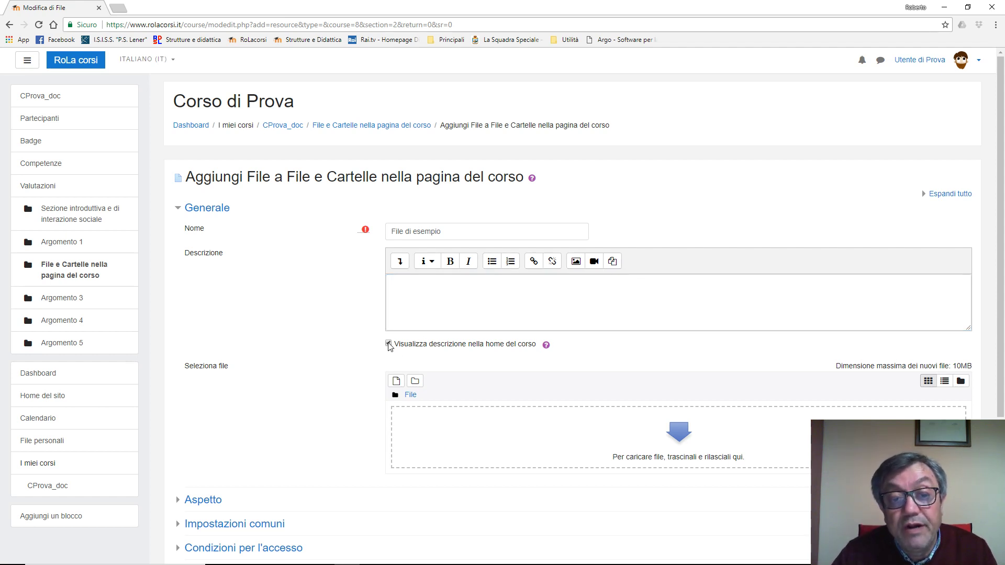
{"action": "left_click", "coordinate": [434, 288]}
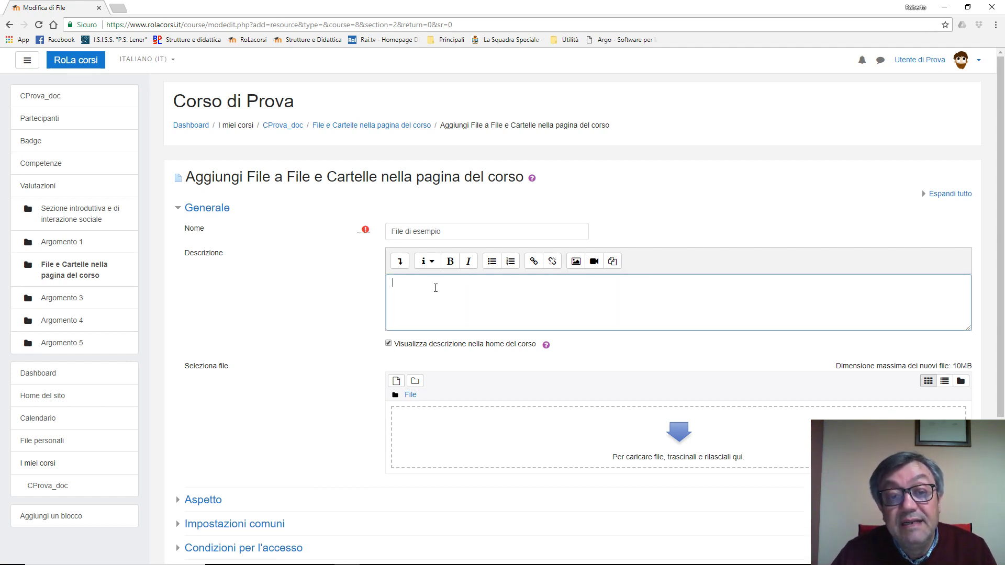
{"action": "type", "text": "Descrizione del file"}
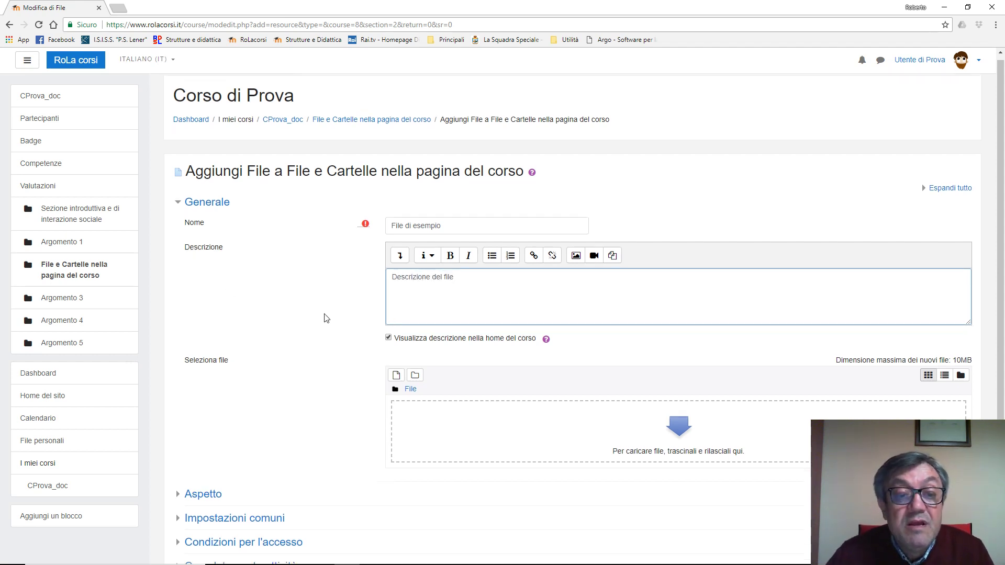
- Upload the PDF "Moodle per docenti - La Risorsa Libro" from the Desktop folder "3° Lezione - Le Risorse" as the resource's file
{"action": "scroll", "coordinate": [335, 314], "scroll_direction": "down", "scroll_amount": 2}
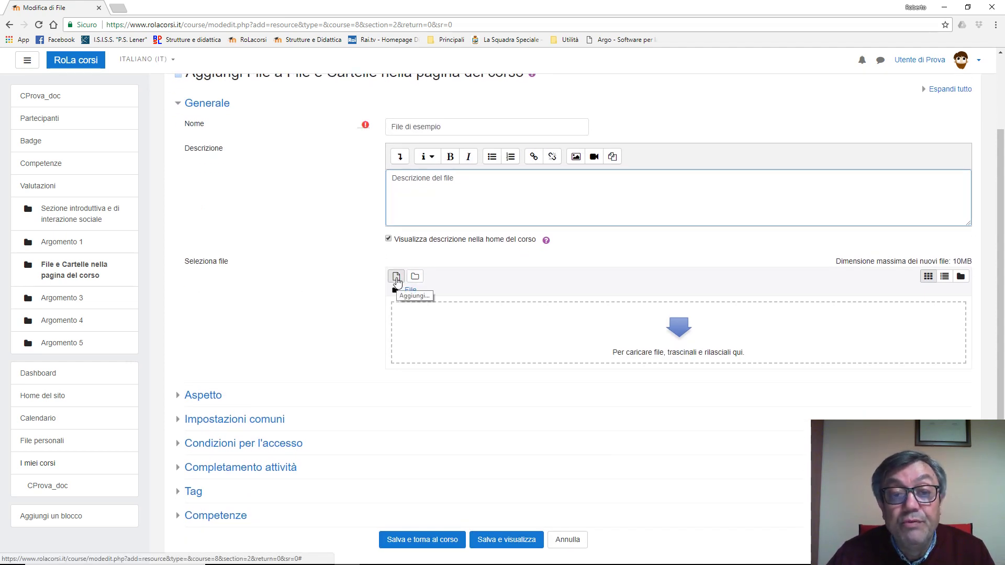
{"action": "left_click", "coordinate": [396, 278]}
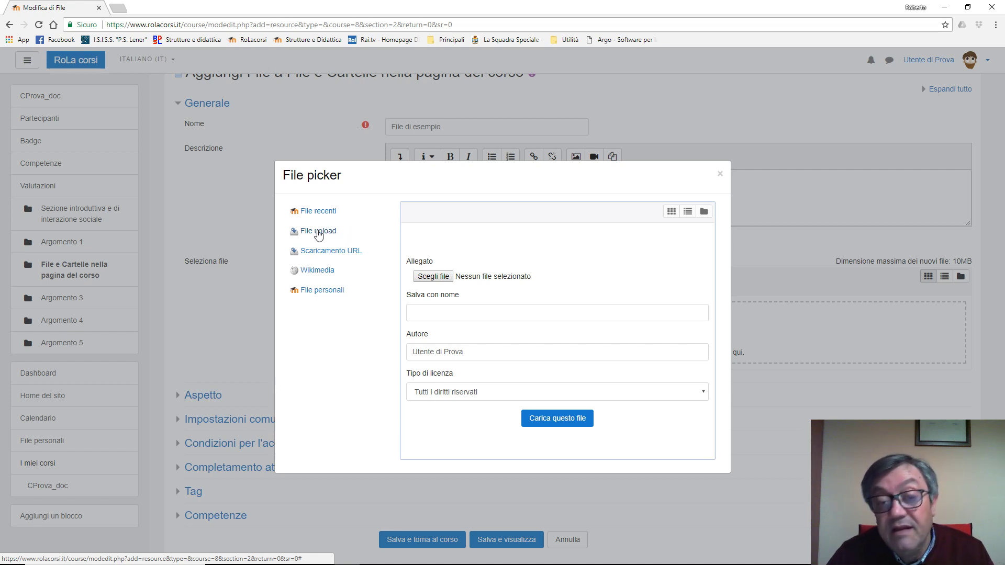
{"action": "left_click", "coordinate": [434, 277]}
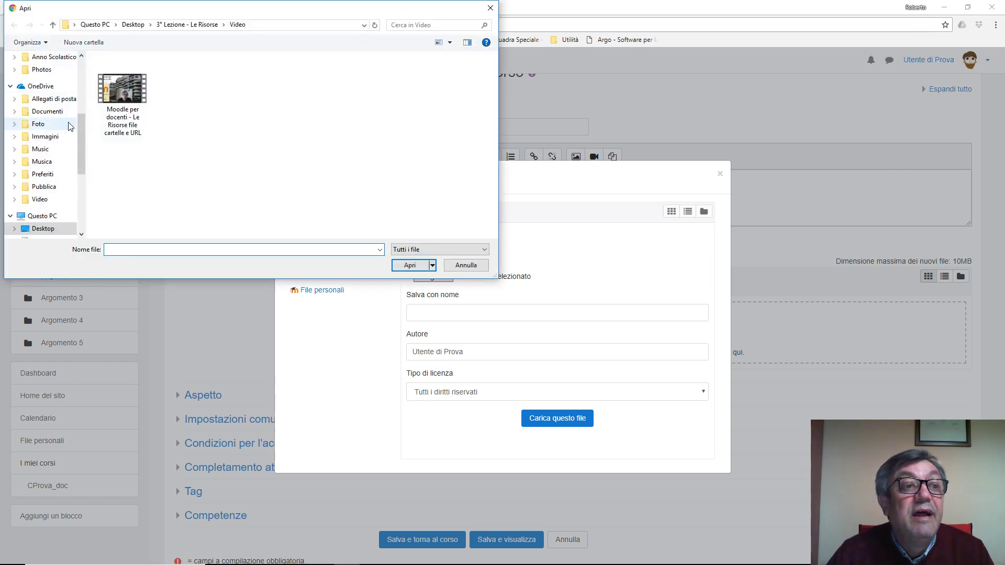
{"action": "left_click_drag", "start_coordinate": [81, 168], "coordinate": [81, 112]}
{"action": "left_click", "coordinate": [43, 77]}
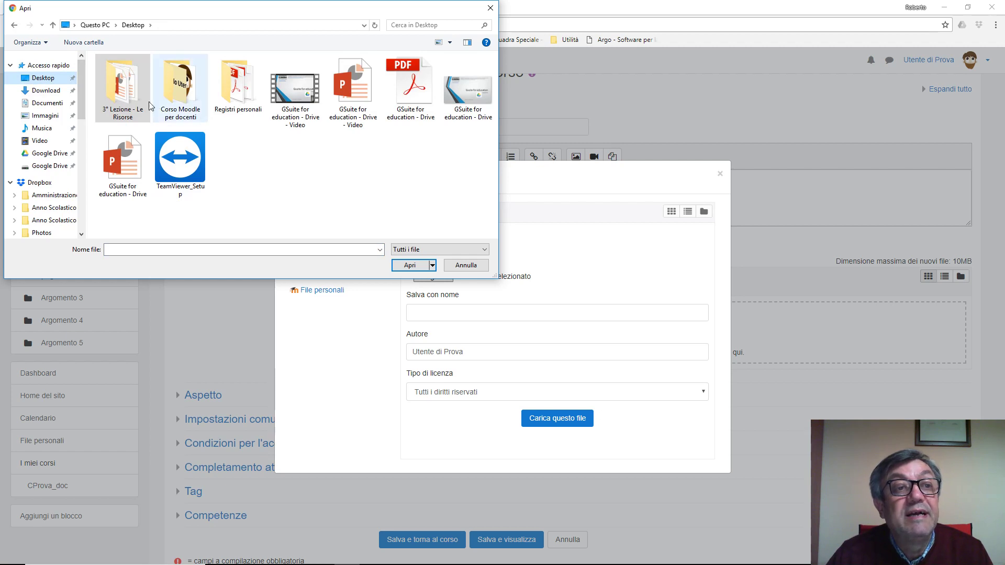
{"action": "double_click", "coordinate": [127, 94]}
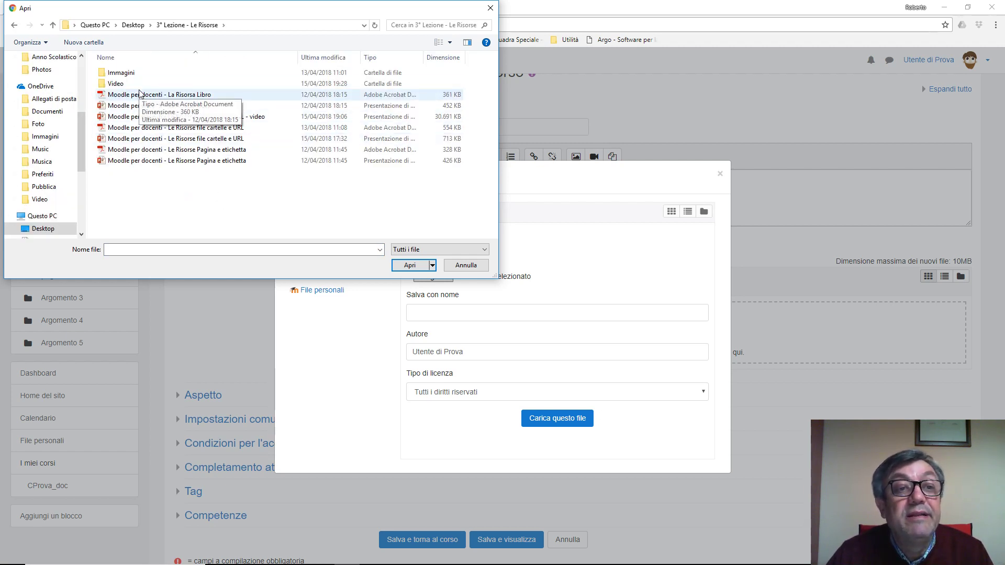
{"action": "left_click", "coordinate": [104, 96]}
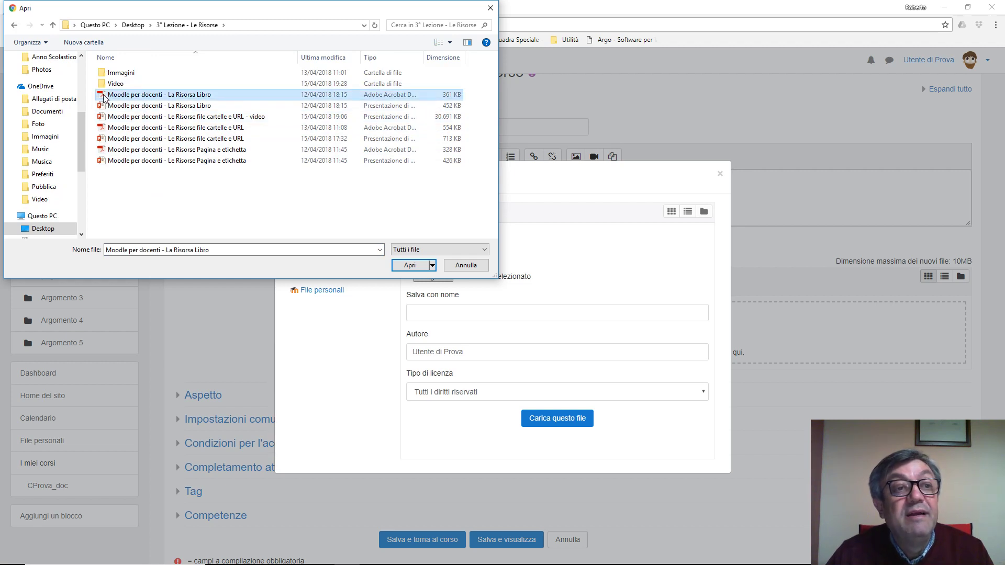
{"action": "left_click", "coordinate": [411, 265]}
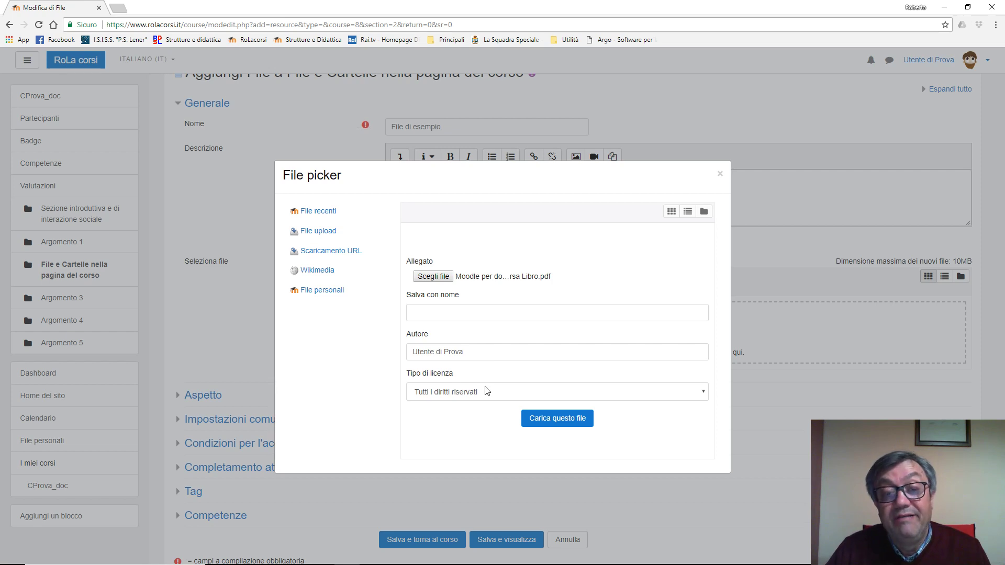
{"action": "left_click", "coordinate": [549, 419]}
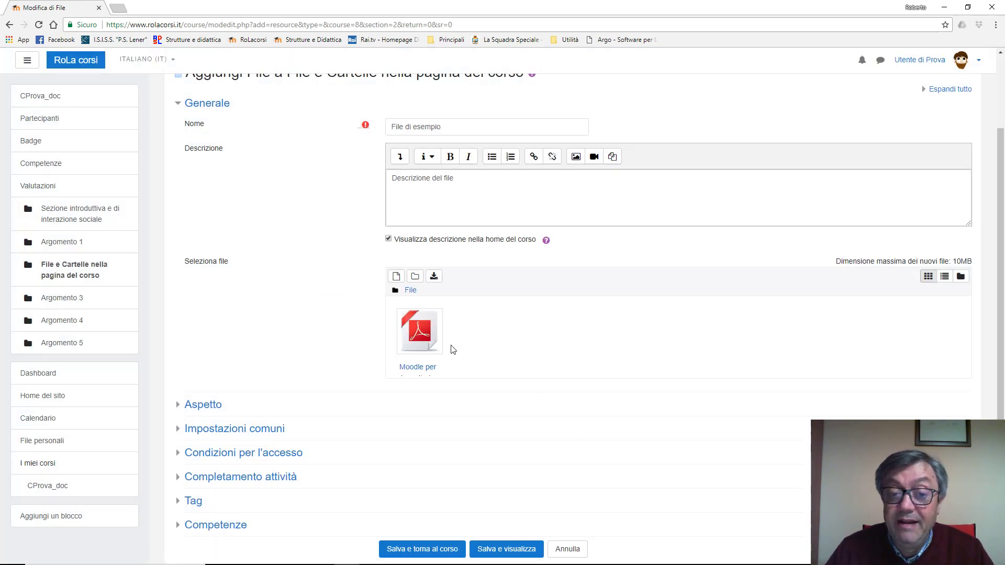
- Set the file's display mode (Visualizzazione) to Incorpora in the appearance settings, keeping the resource description shown
{"action": "scroll", "coordinate": [210, 375], "scroll_direction": "down", "scroll_amount": 1}
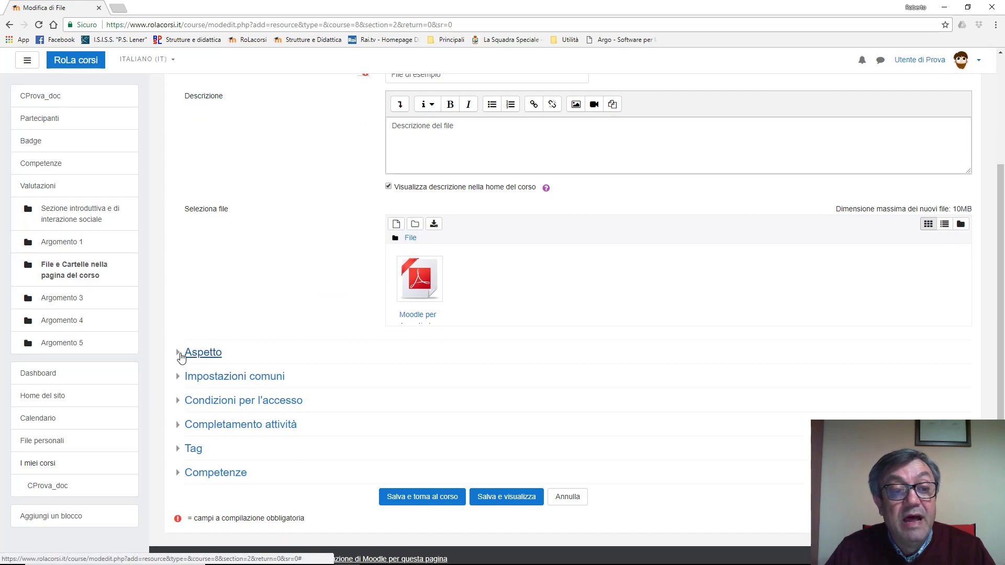
{"action": "left_click", "coordinate": [181, 358]}
{"action": "scroll", "coordinate": [296, 305], "scroll_direction": "down", "scroll_amount": 2}
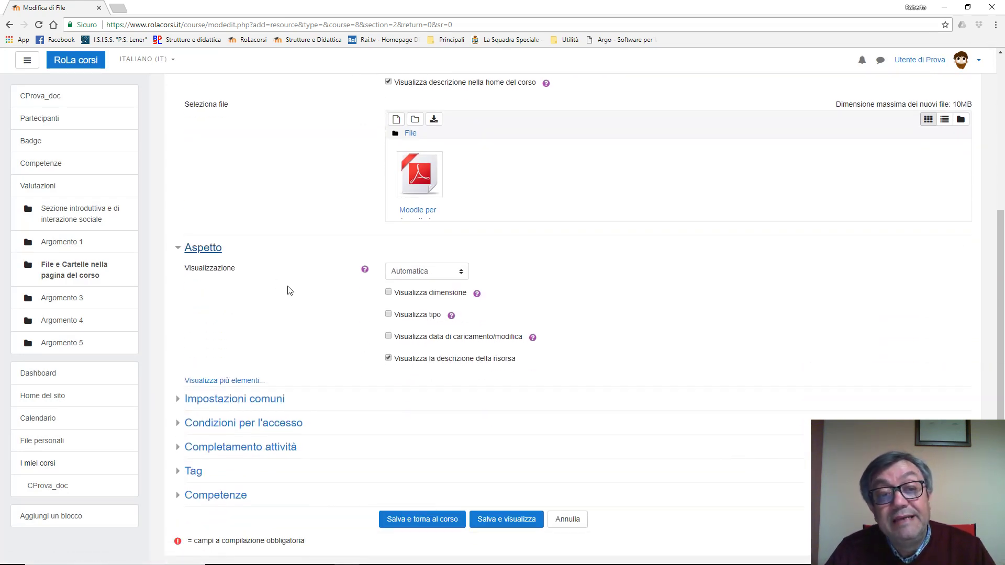
{"action": "scroll", "coordinate": [290, 290], "scroll_direction": "down", "scroll_amount": 1}
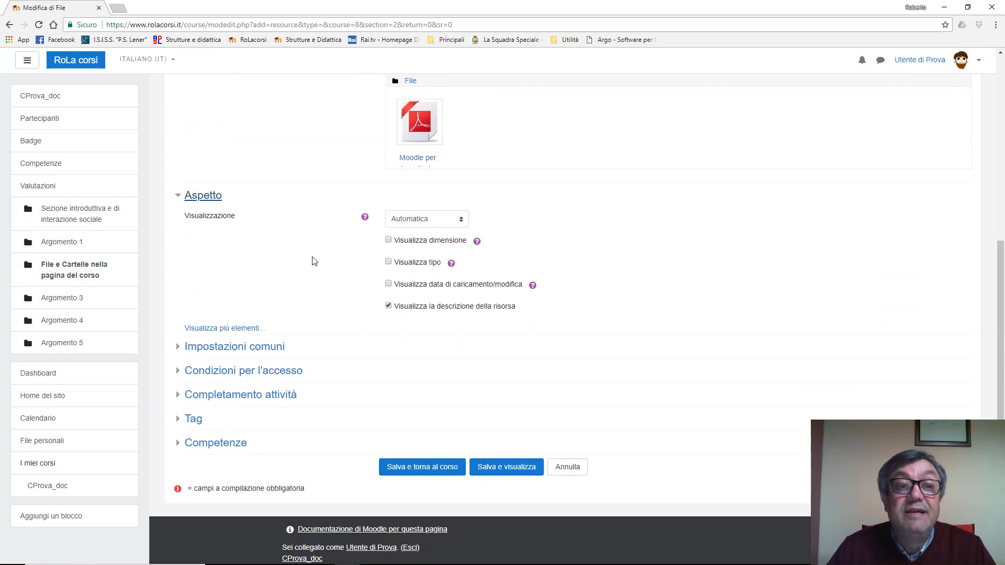
{"action": "left_click", "coordinate": [463, 226]}
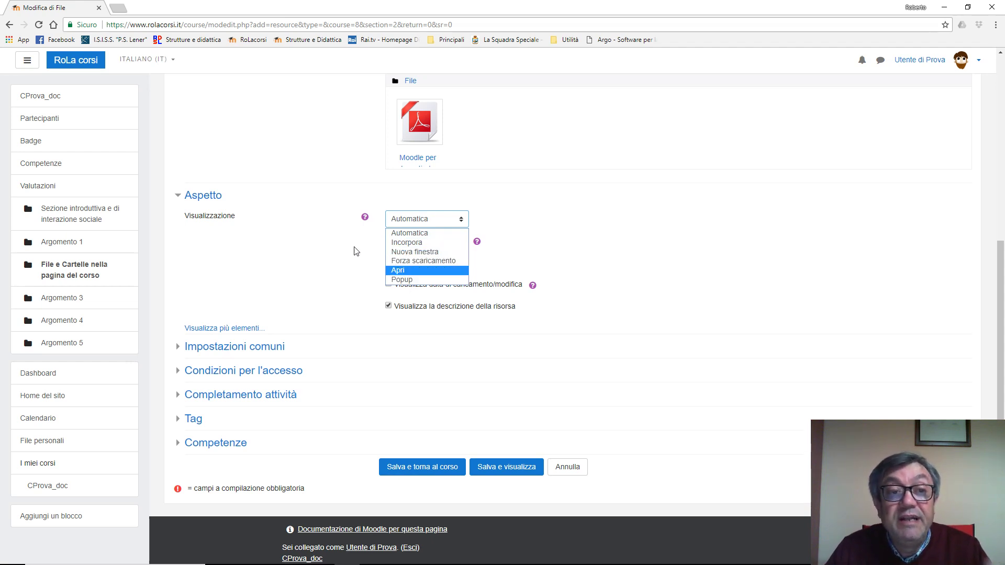
{"action": "left_click", "coordinate": [413, 244]}
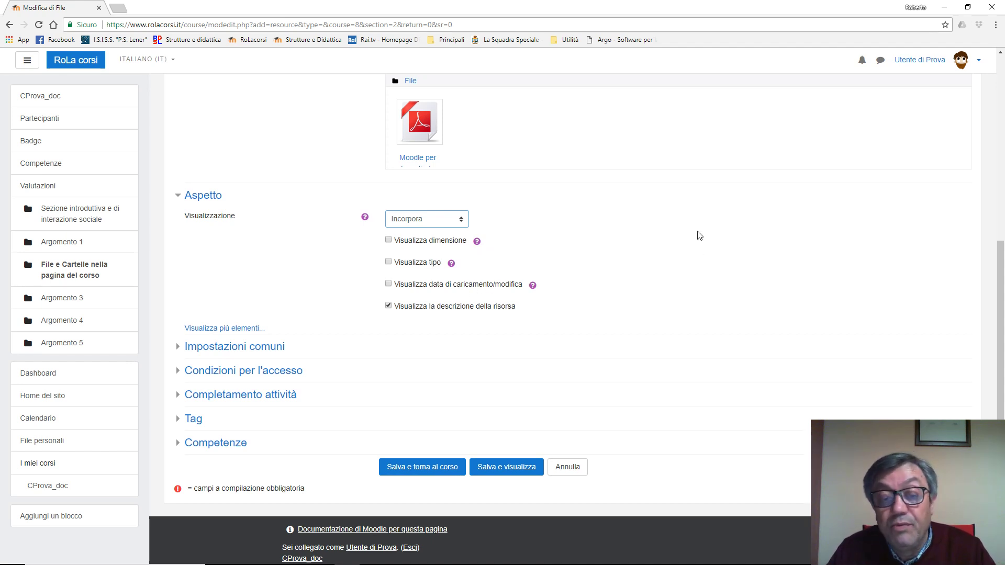
{"action": "scroll", "coordinate": [699, 234], "scroll_direction": "down", "scroll_amount": 1}
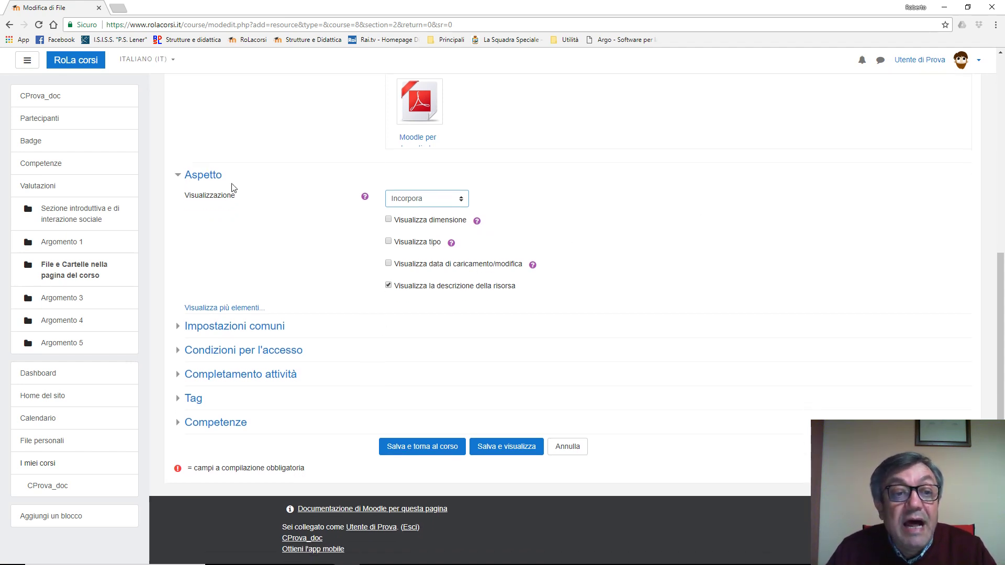
{"action": "left_click", "coordinate": [389, 285]}
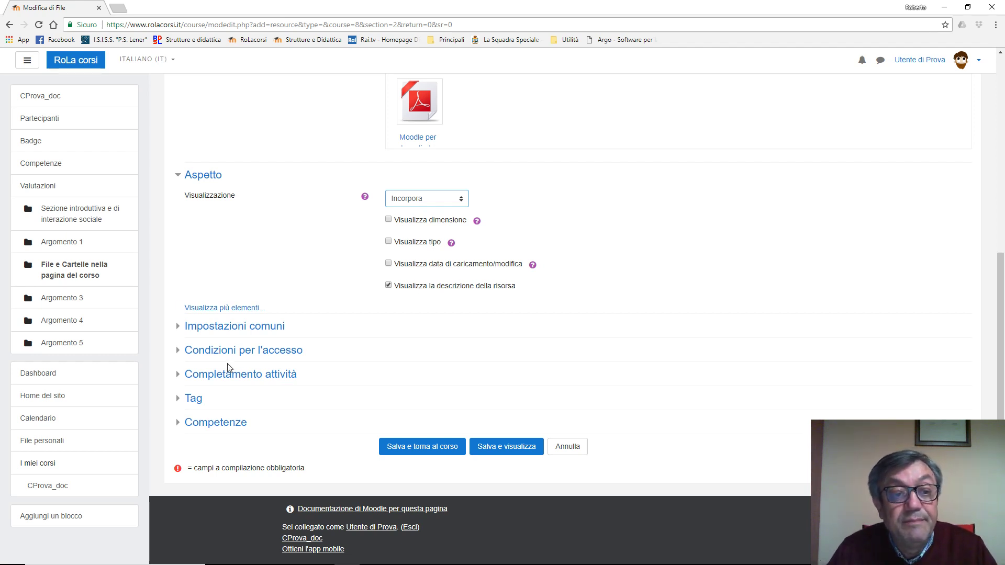
- Review the resource's Disponibilità options in the common settings and its access criteria under Condizioni per l'accesso
{"action": "left_click", "coordinate": [179, 326]}
{"action": "scroll", "coordinate": [328, 323], "scroll_direction": "down", "scroll_amount": 1}
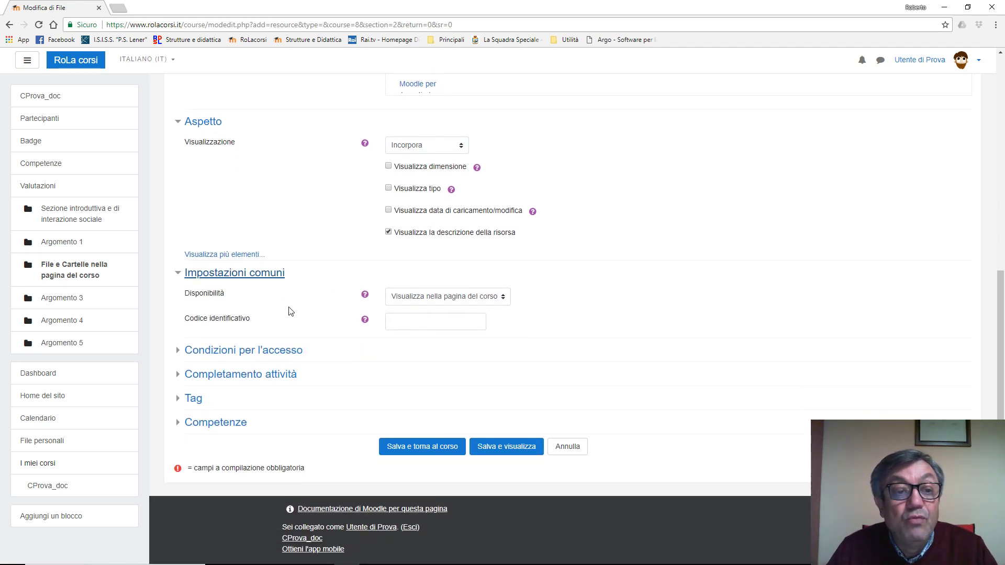
{"action": "left_click", "coordinate": [503, 297]}
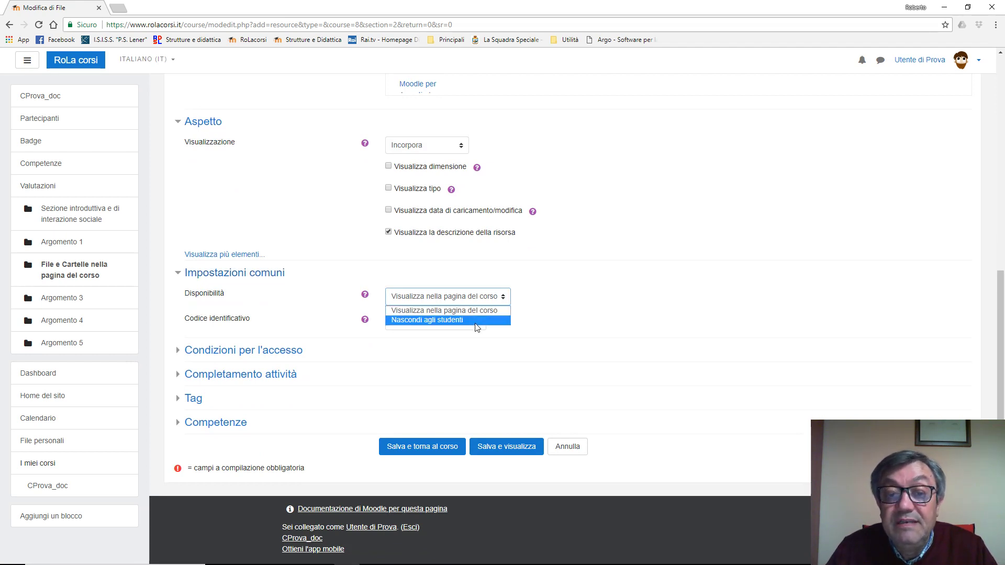
{"action": "left_click", "coordinate": [575, 276]}
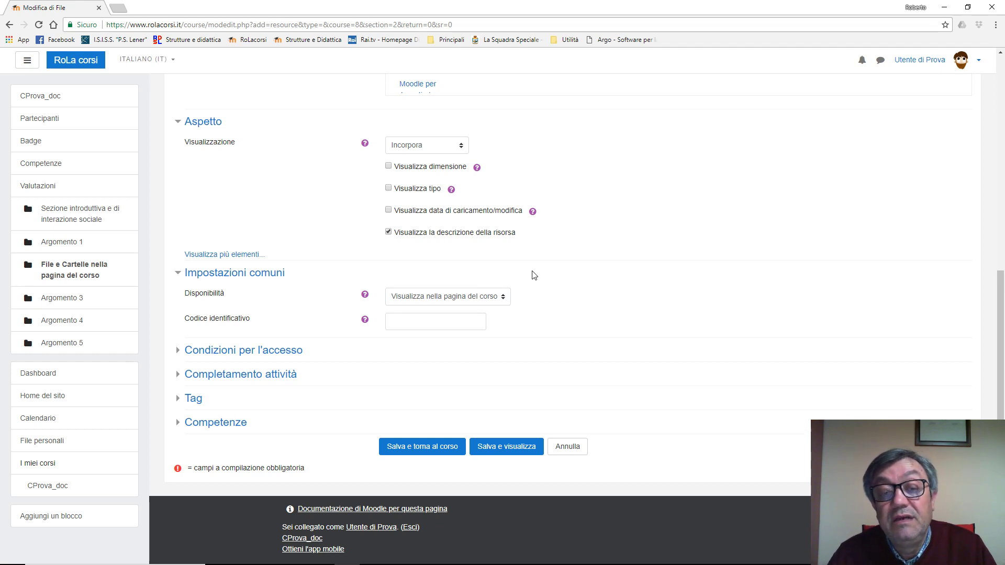
{"action": "left_click", "coordinate": [500, 297]}
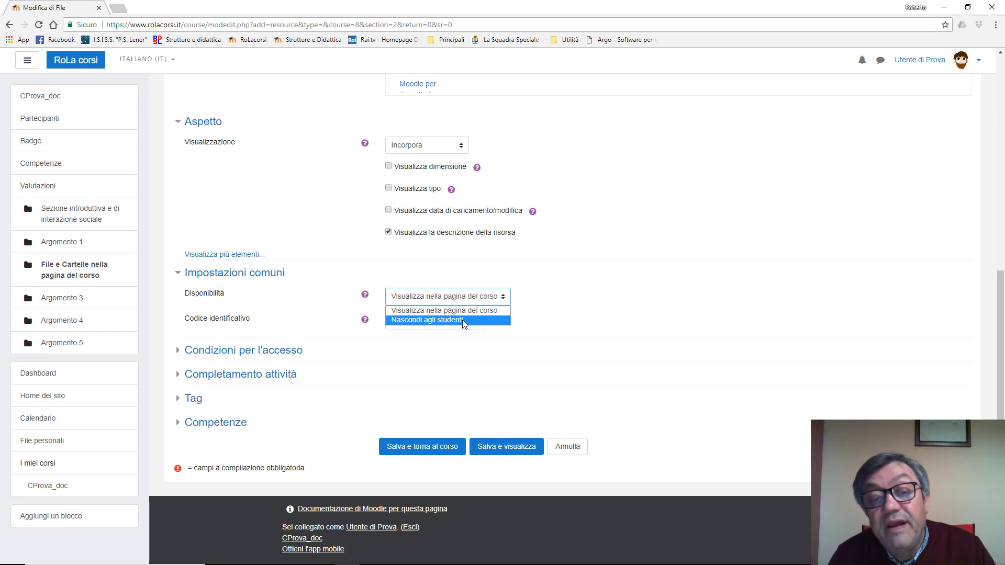
{"action": "left_click", "coordinate": [565, 265]}
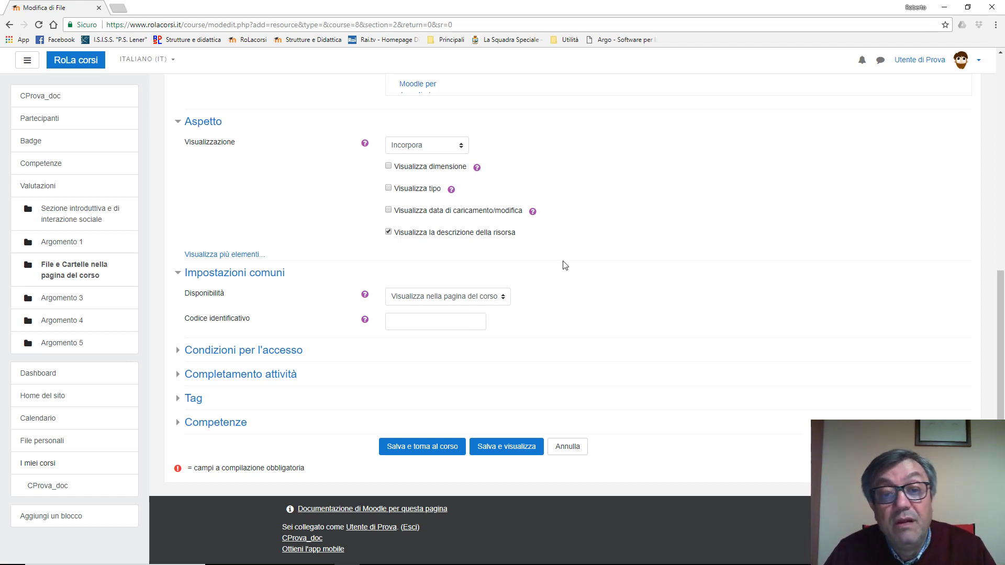
{"action": "left_click", "coordinate": [180, 350]}
{"action": "scroll", "coordinate": [287, 310], "scroll_direction": "down", "scroll_amount": 1}
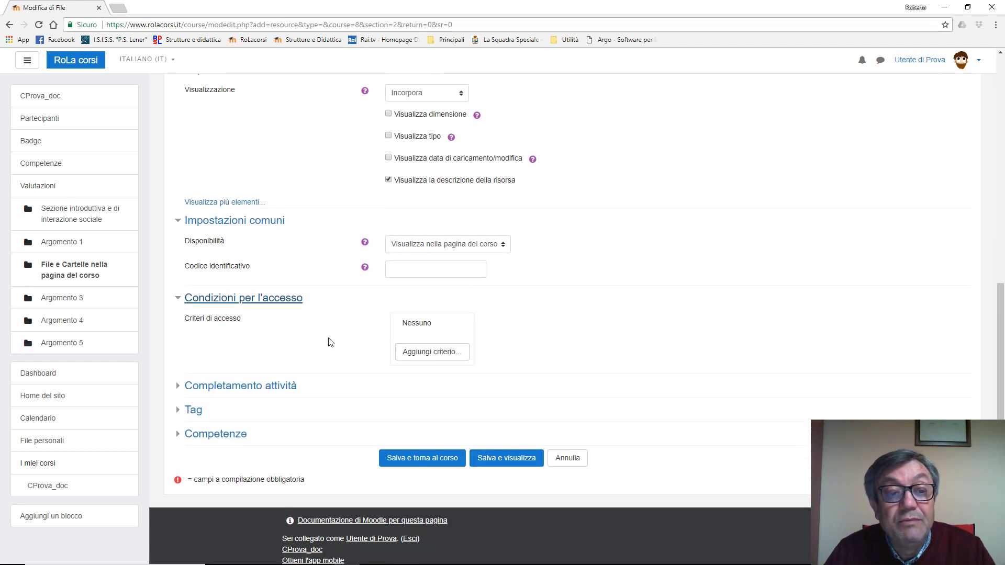
{"action": "scroll", "coordinate": [321, 362], "scroll_direction": "down", "scroll_amount": 1}
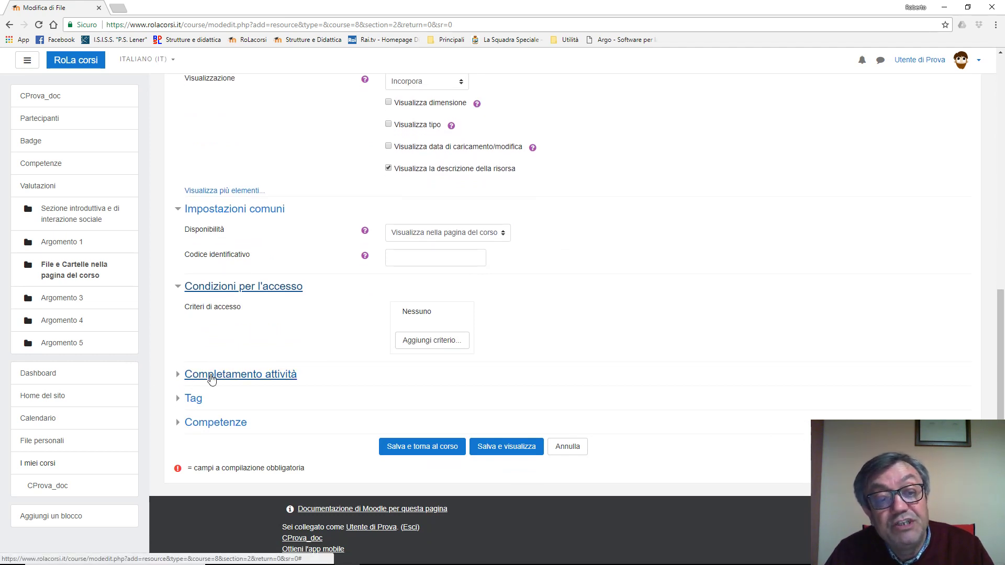
- Set completion tracking to "Considera l'attività completata in base alle condizioni seguenti", then save the File resource and return to the course
{"action": "left_click", "coordinate": [264, 381]}
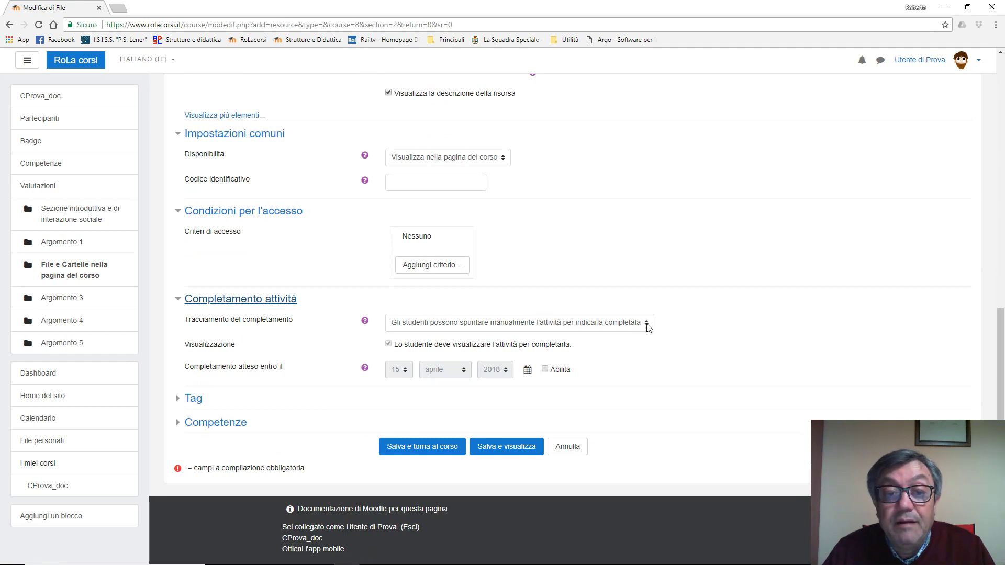
{"action": "left_click", "coordinate": [647, 323]}
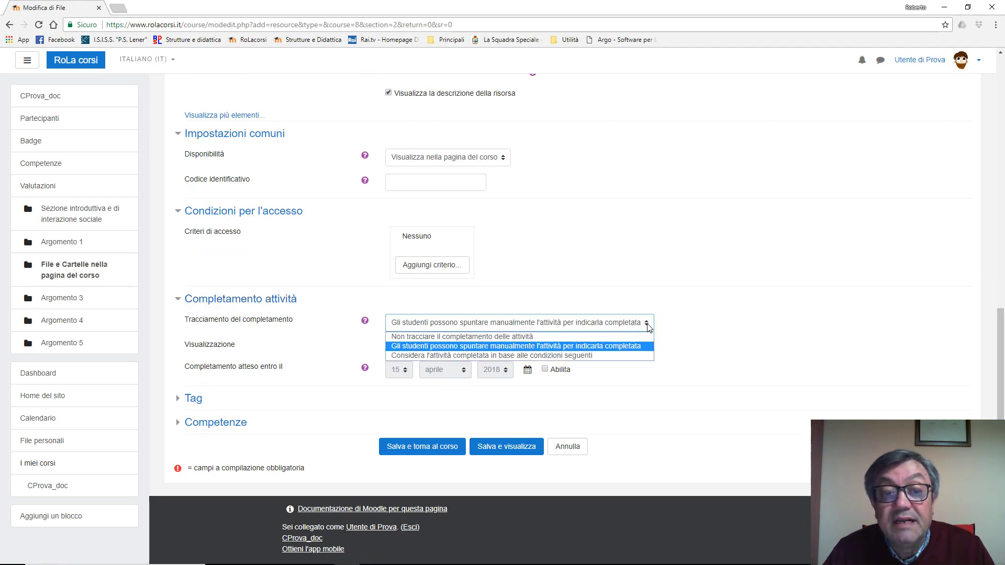
{"action": "left_click", "coordinate": [464, 356]}
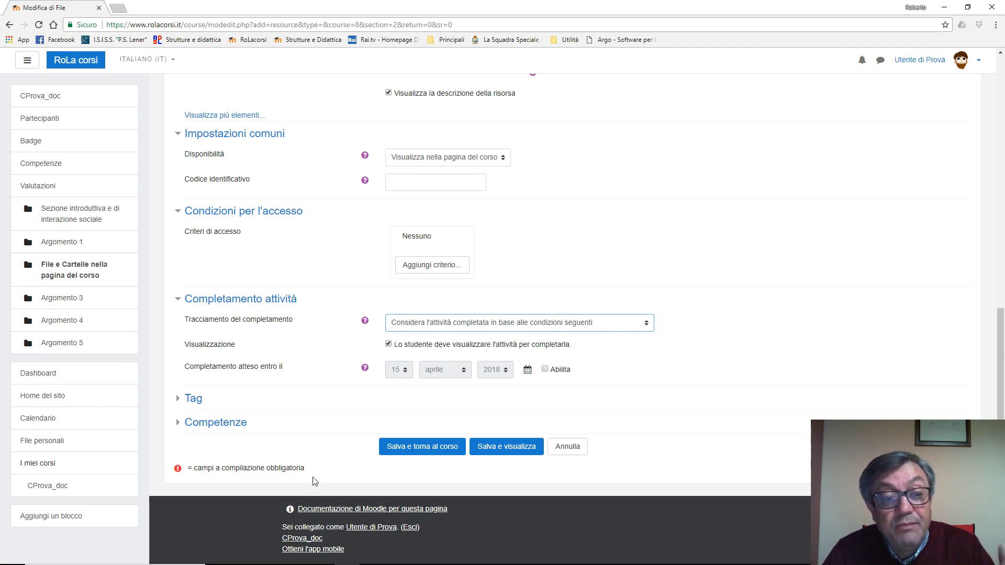
{"action": "left_click", "coordinate": [427, 449]}
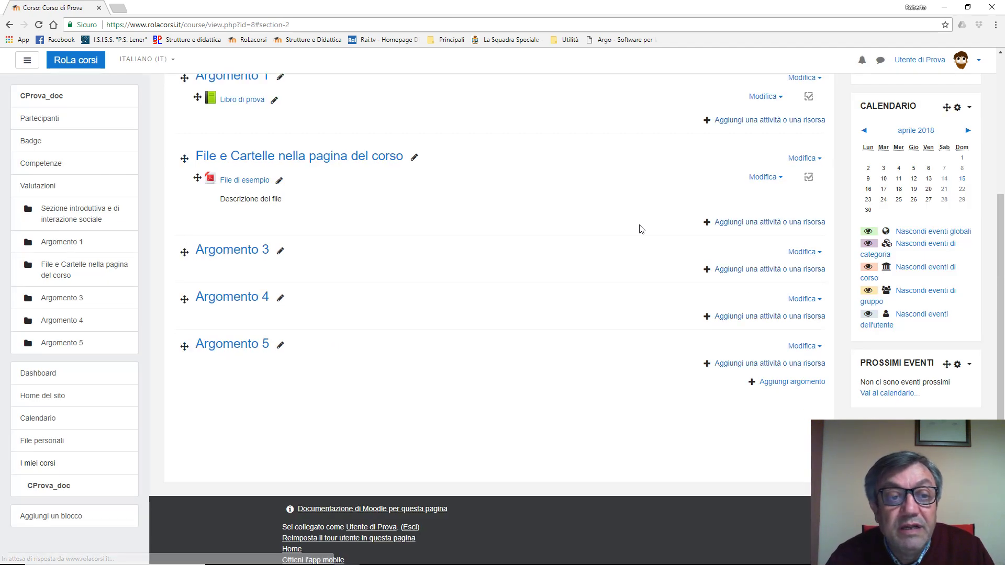
- Edit the settings of "File di esempio" to stop showing its description on the course home, and save back to the course
{"action": "scroll", "coordinate": [209, 230], "scroll_direction": "up", "scroll_amount": 1}
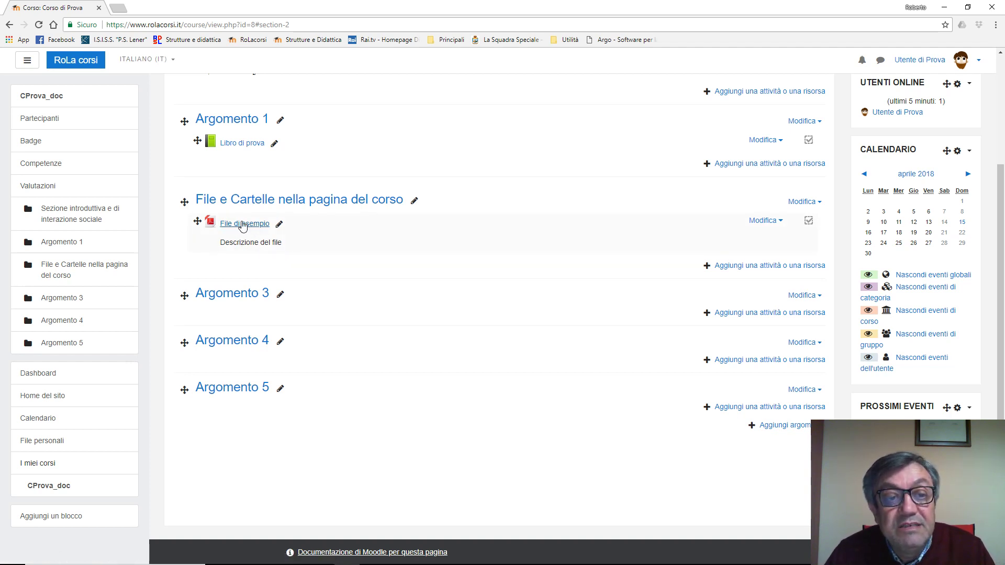
{"action": "left_click", "coordinate": [765, 222]}
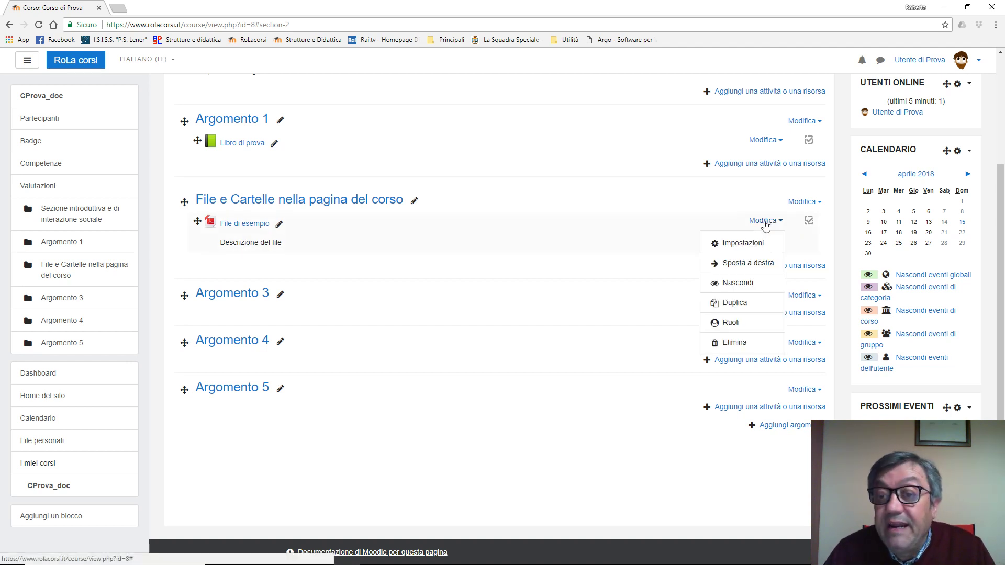
{"action": "left_click", "coordinate": [758, 242]}
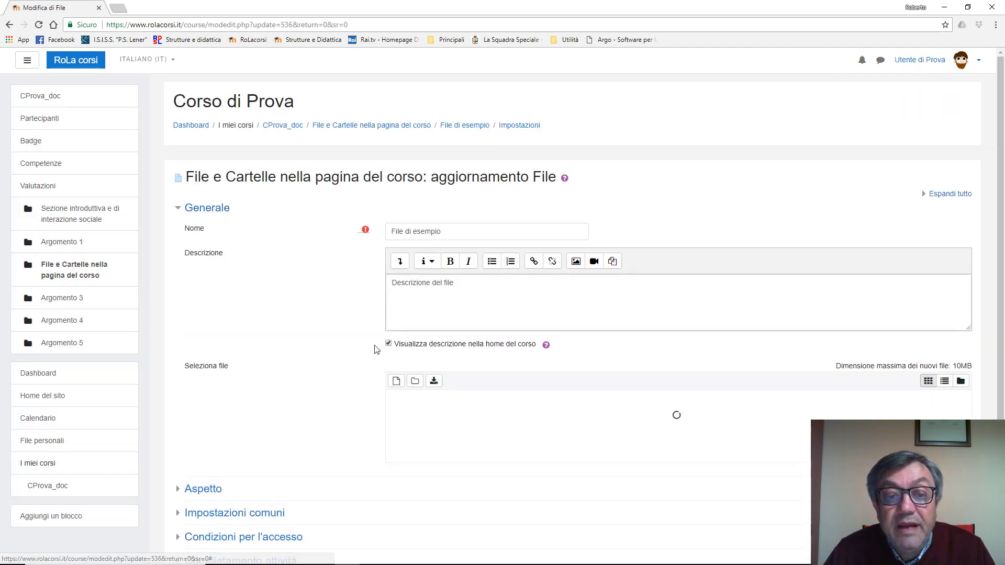
{"action": "left_click", "coordinate": [389, 345]}
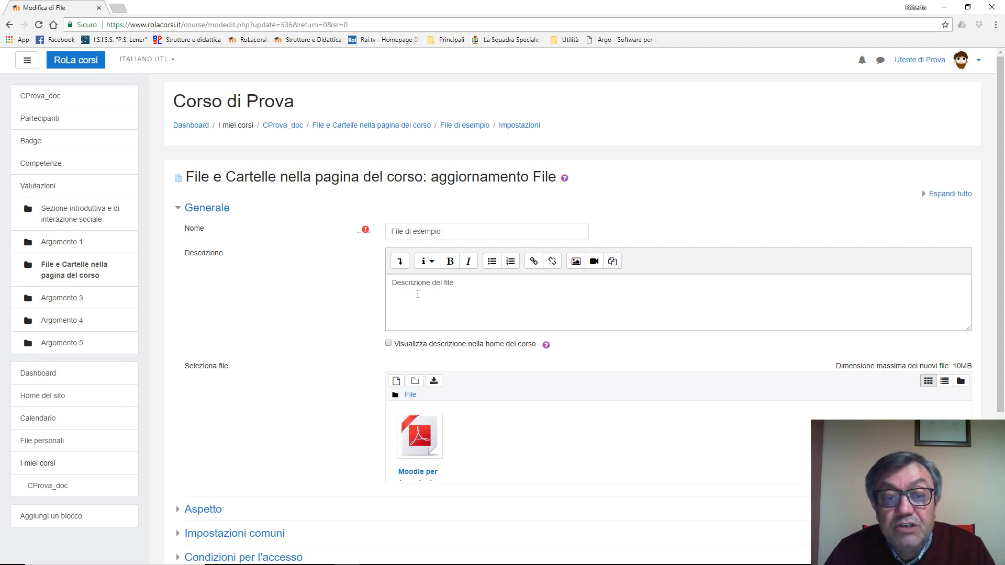
{"action": "scroll", "coordinate": [303, 280], "scroll_direction": "down", "scroll_amount": 4}
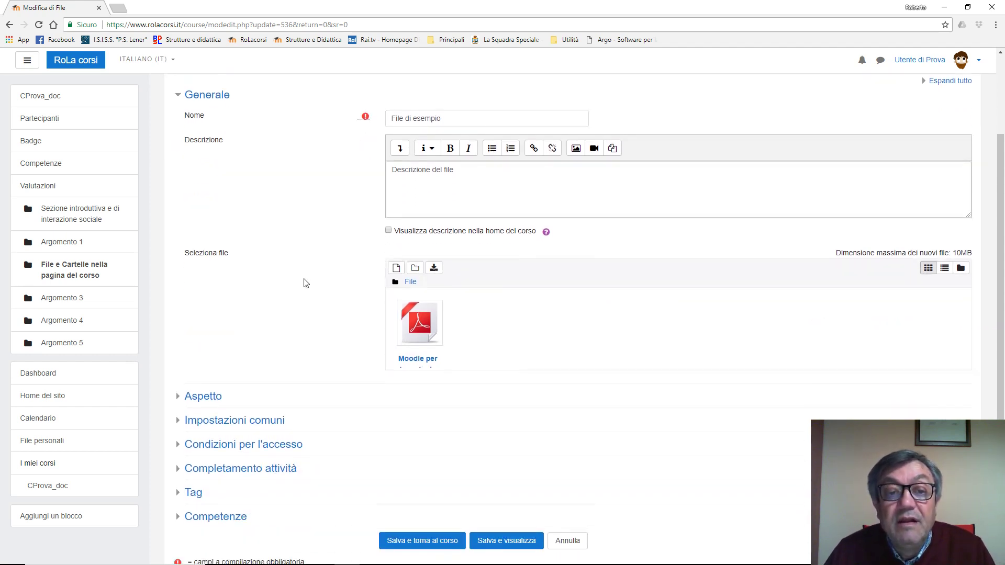
{"action": "left_click", "coordinate": [439, 454]}
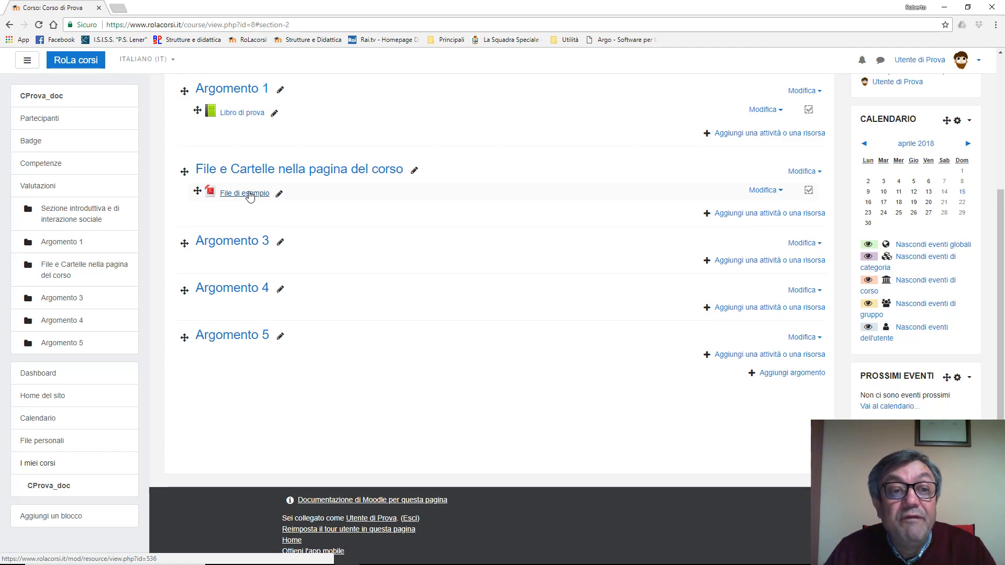
- View "File di esempio" and look through the pages of its embedded PDF, then return to its section on the course page
{"action": "left_click", "coordinate": [249, 194]}
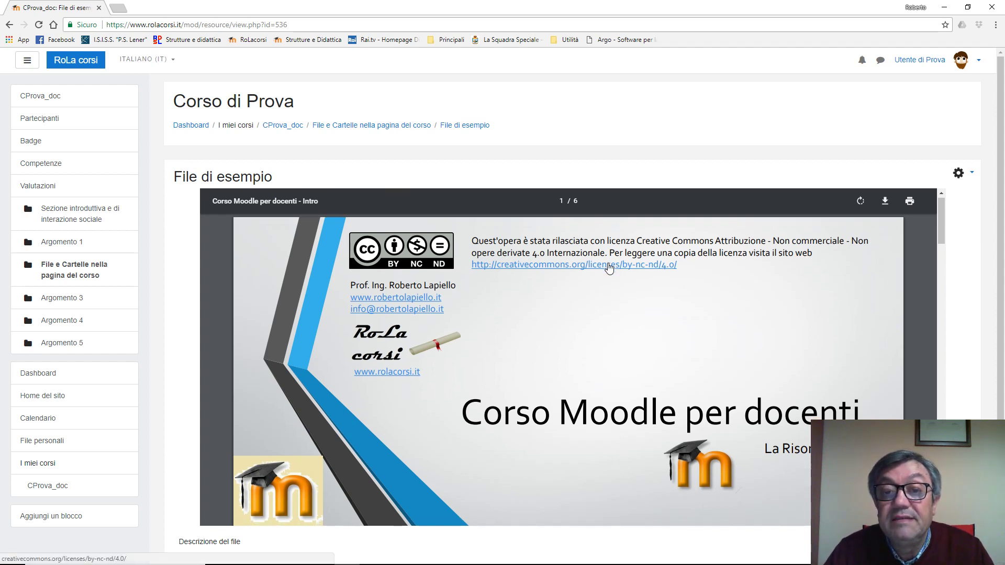
{"action": "scroll", "coordinate": [514, 272], "scroll_direction": "down", "scroll_amount": 6}
{"action": "scroll", "coordinate": [617, 283], "scroll_direction": "down", "scroll_amount": 20}
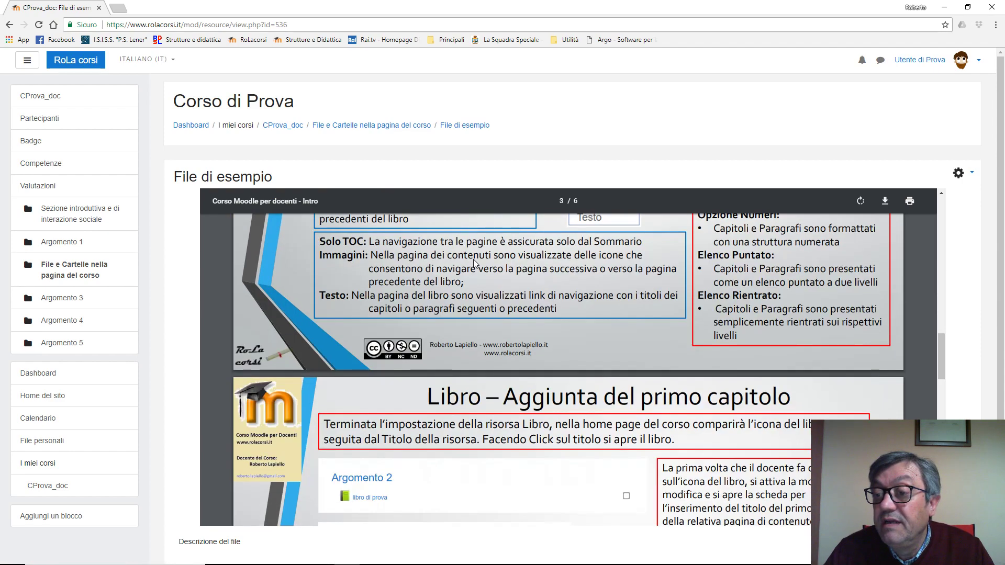
{"action": "scroll", "coordinate": [431, 266], "scroll_direction": "down", "scroll_amount": 5}
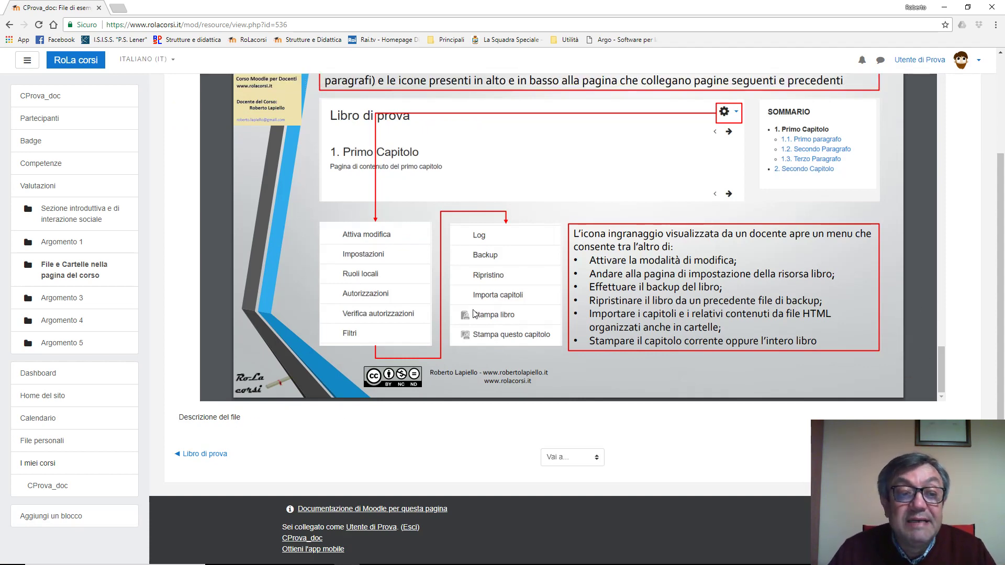
{"action": "scroll", "coordinate": [475, 313], "scroll_direction": "up", "scroll_amount": 15}
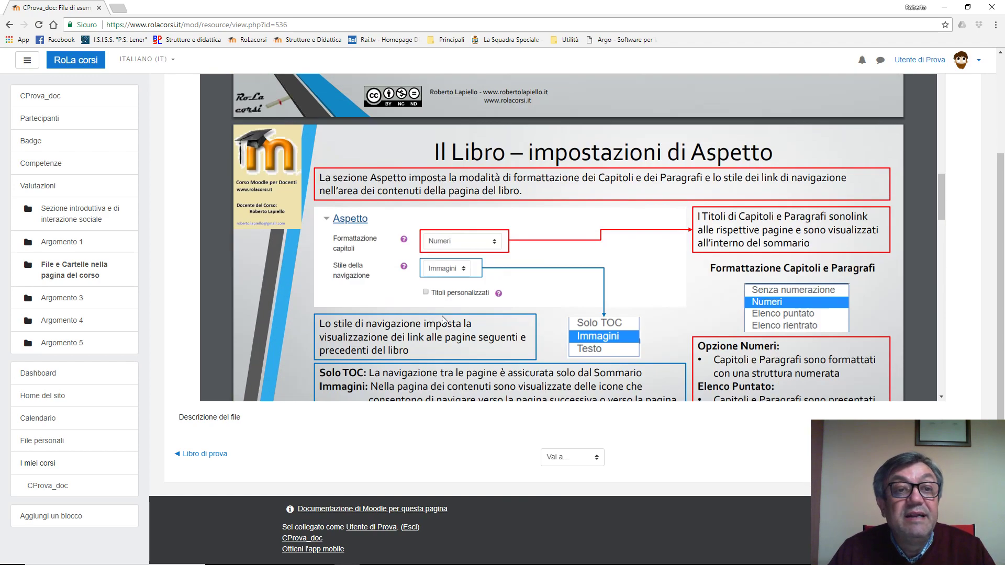
{"action": "scroll", "coordinate": [442, 320], "scroll_direction": "up", "scroll_amount": 5}
{"action": "left_click", "coordinate": [57, 277]}
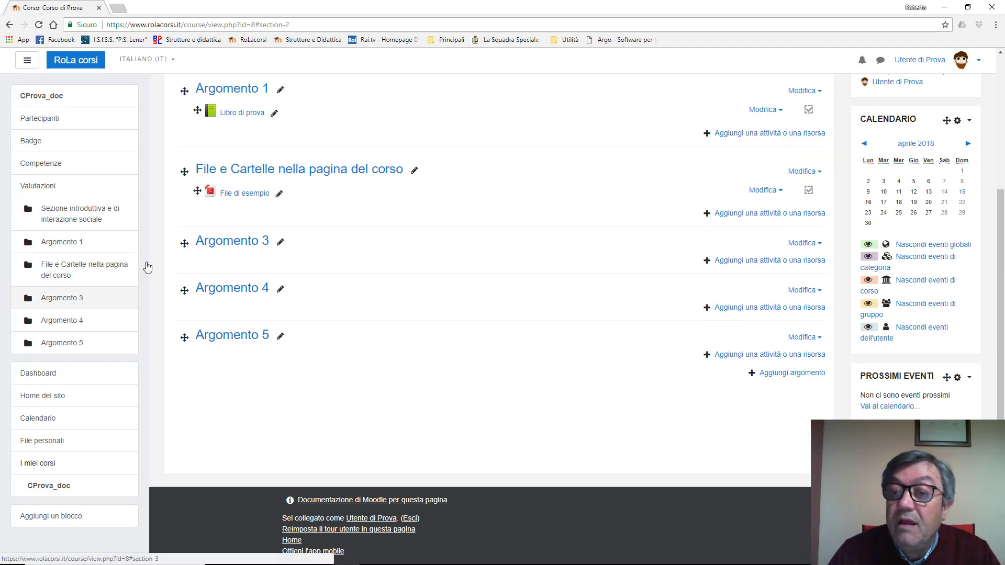
- Add a new Cartella resource to the section "File e Cartelle nella pagina del corso"
{"action": "left_click", "coordinate": [734, 217]}
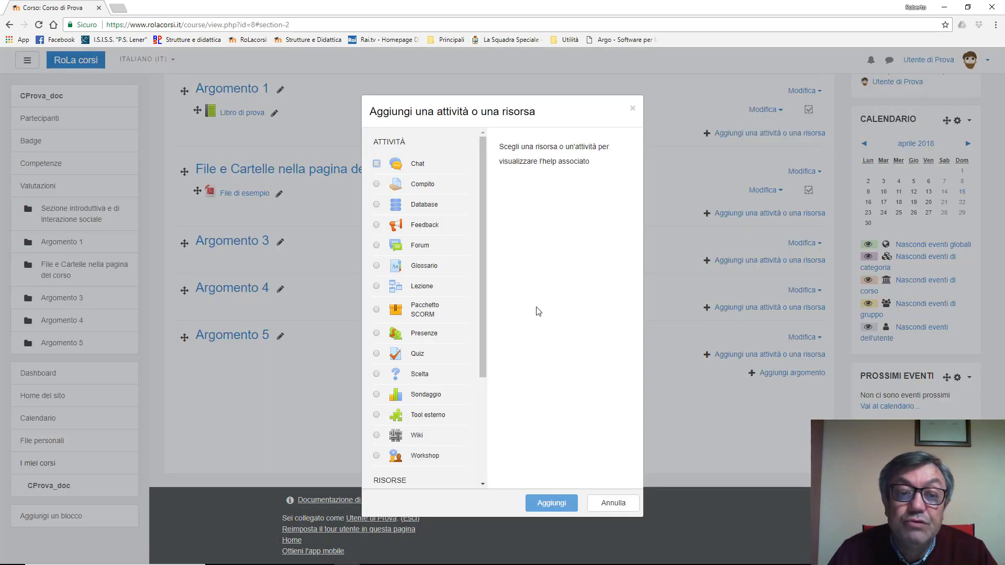
{"action": "left_click_drag", "start_coordinate": [483, 281], "coordinate": [491, 460]}
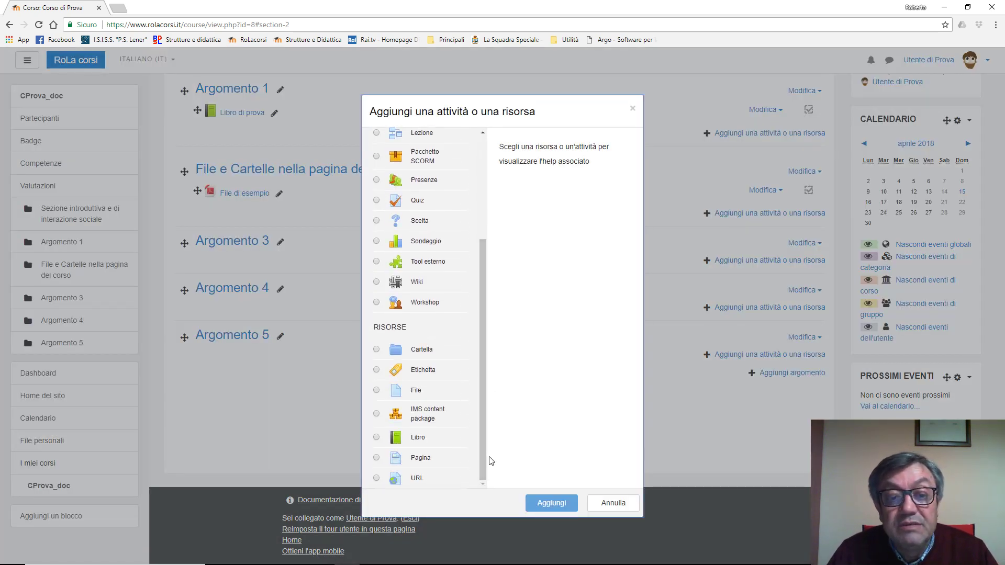
{"action": "left_click", "coordinate": [376, 350]}
{"action": "left_click", "coordinate": [563, 505]}
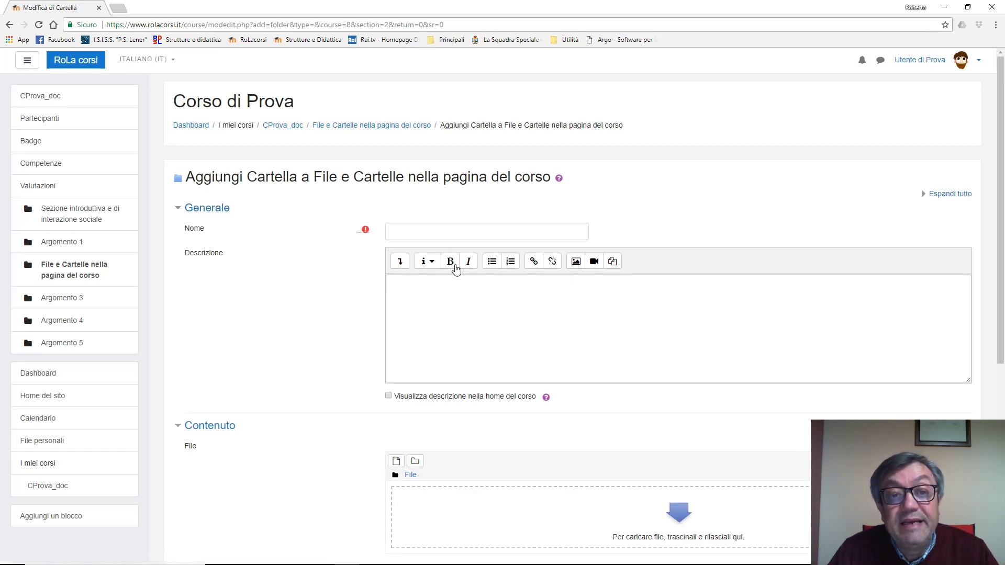
- Name the folder resource "Cartella di file"
{"action": "left_click", "coordinate": [453, 232]}
{"action": "type", "text": "Cart"}
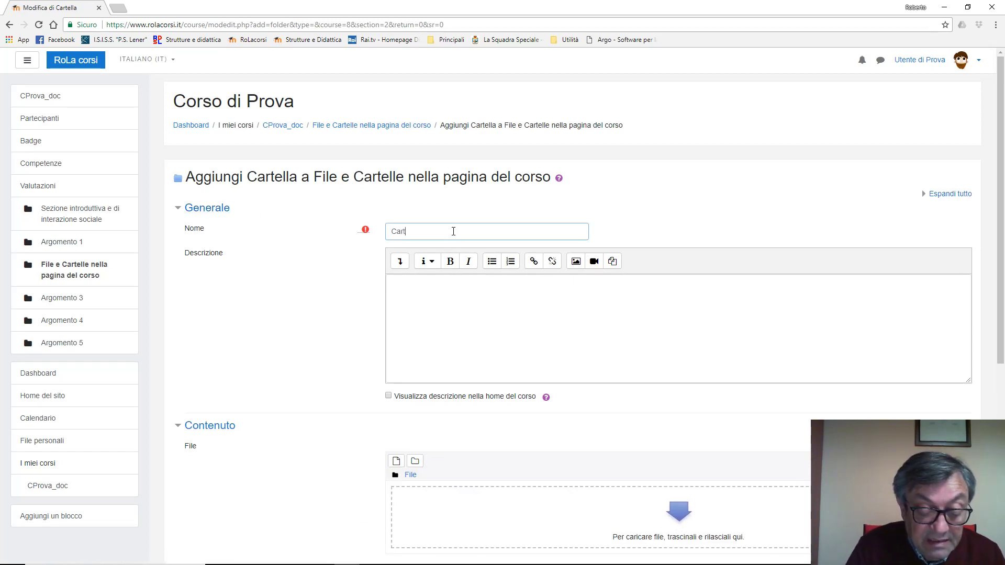
{"action": "type", "text": "ella di file"}
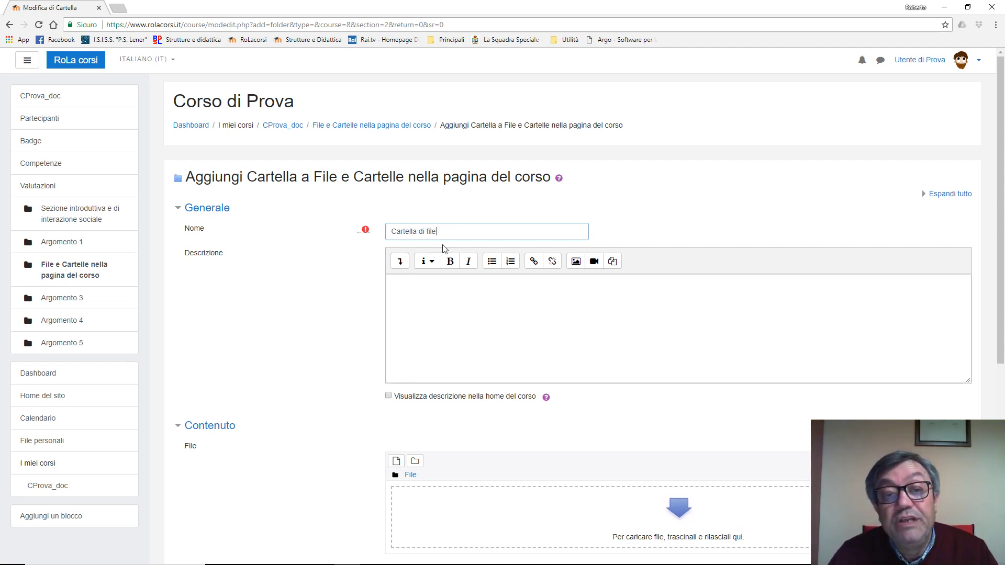
{"action": "left_click", "coordinate": [427, 291]}
- Upload the PDF "Moodle per docenti - La Risorsa Libro" from "3° Lezione - Le Risorse" into the folder resource's content
{"action": "scroll", "coordinate": [300, 293], "scroll_direction": "down", "scroll_amount": 4}
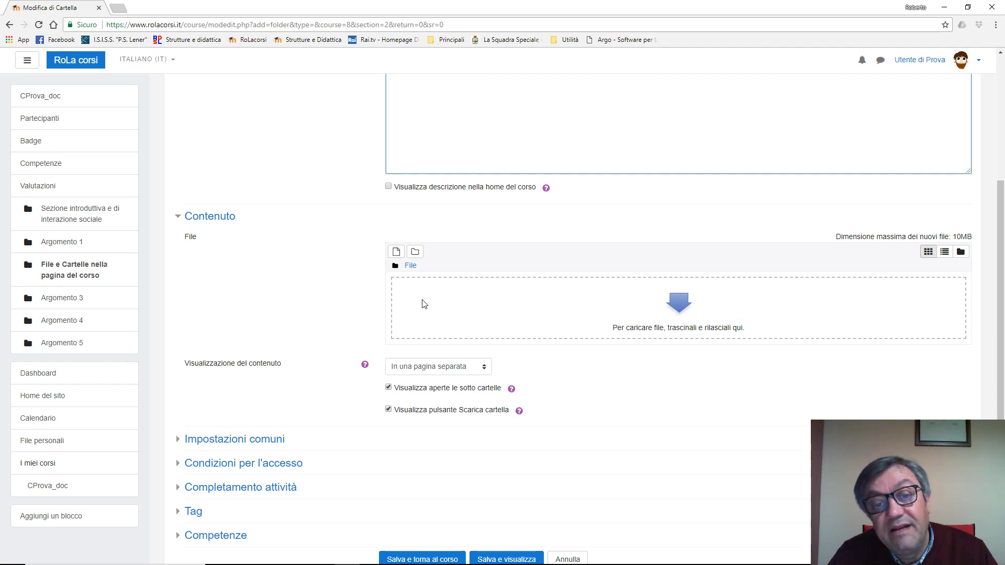
{"action": "left_click", "coordinate": [396, 256]}
{"action": "left_click", "coordinate": [451, 278]}
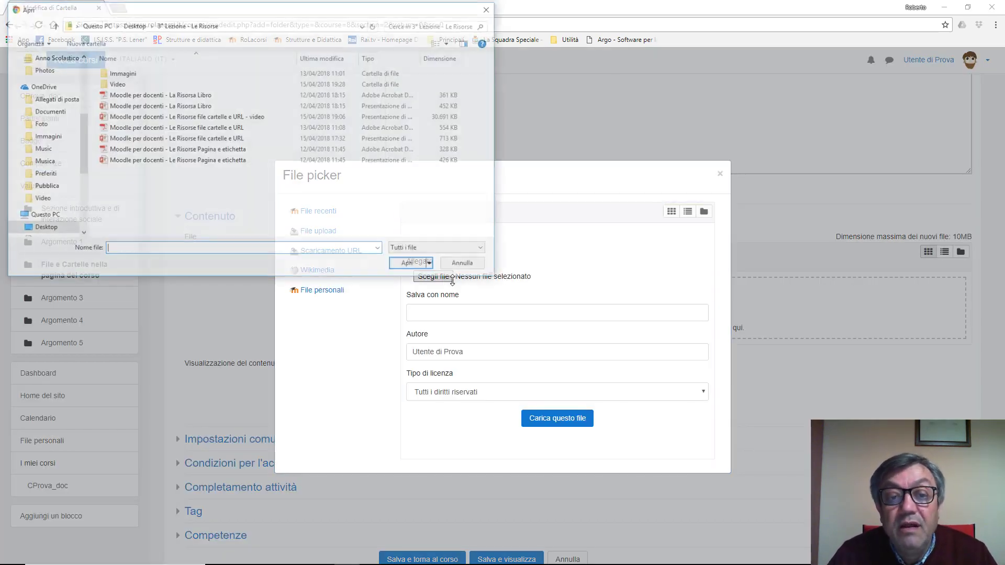
{"action": "left_click", "coordinate": [107, 96]}
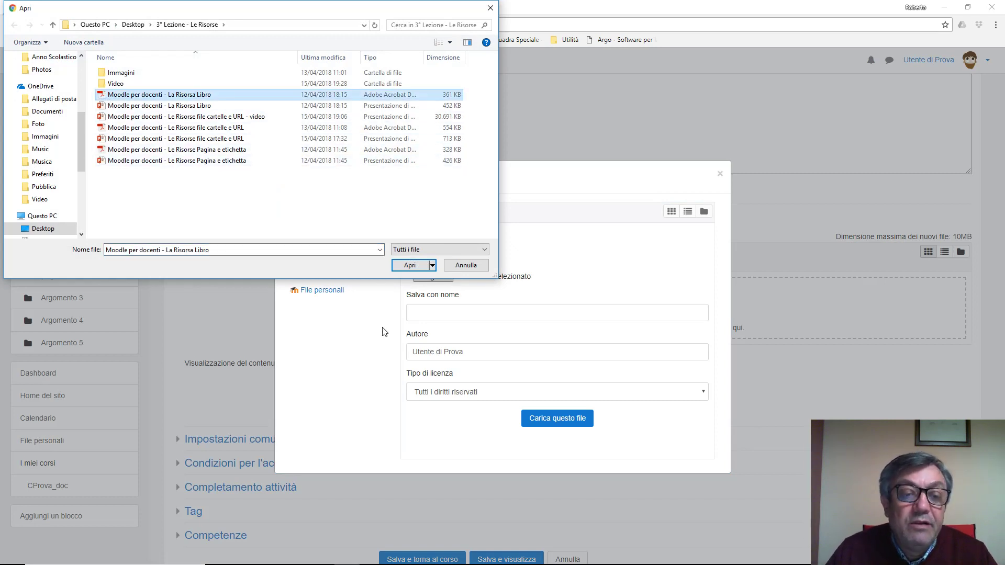
{"action": "left_click", "coordinate": [410, 266]}
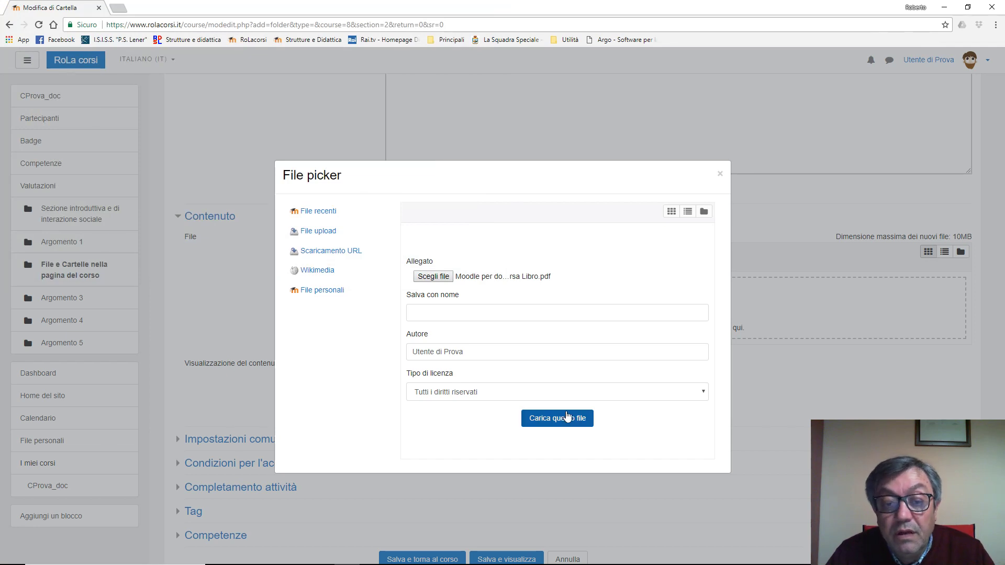
{"action": "left_click", "coordinate": [555, 418]}
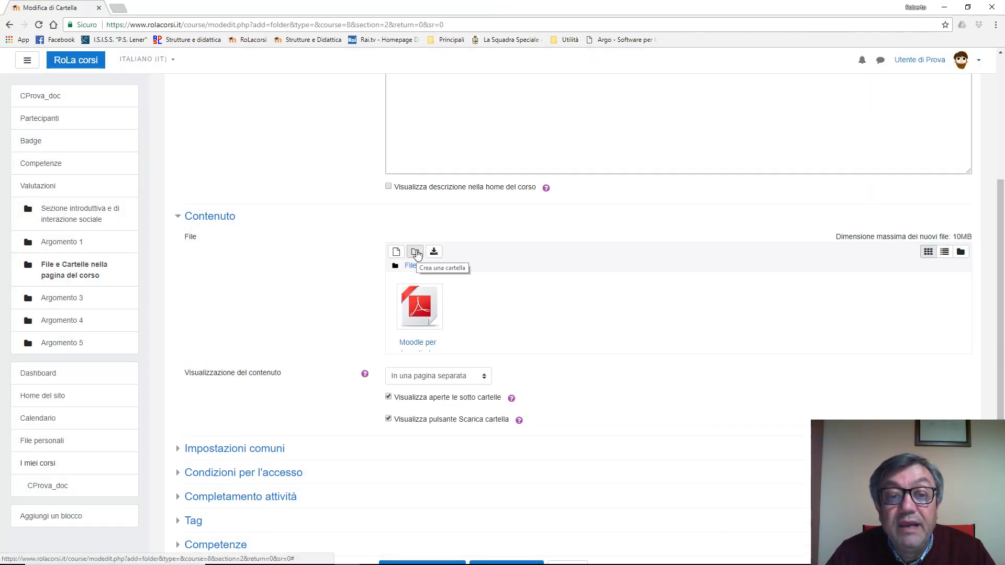
- Create a subfolder named "sottocartella" in the folder resource's content
{"action": "left_click", "coordinate": [415, 251]}
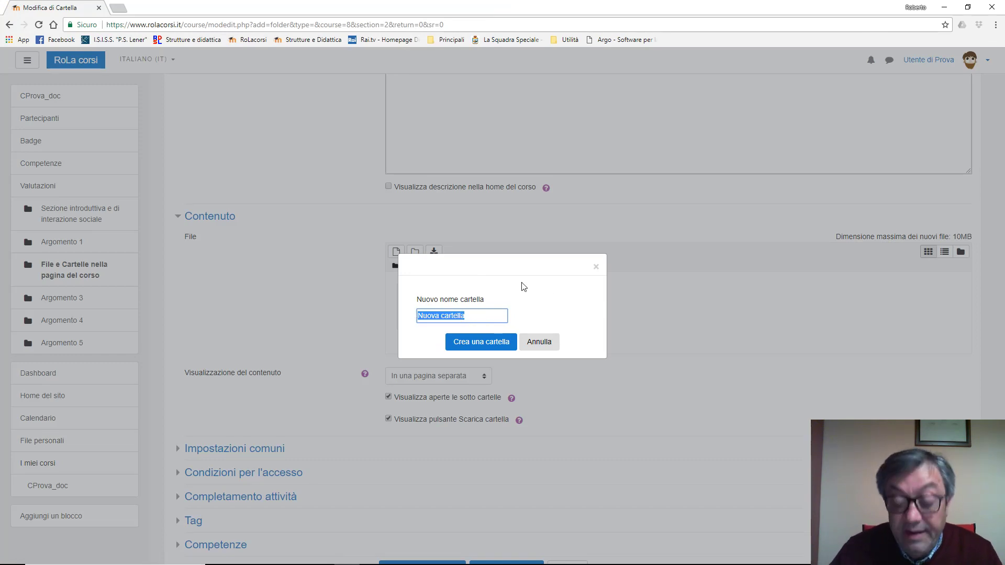
{"action": "type", "text": "sotto"}
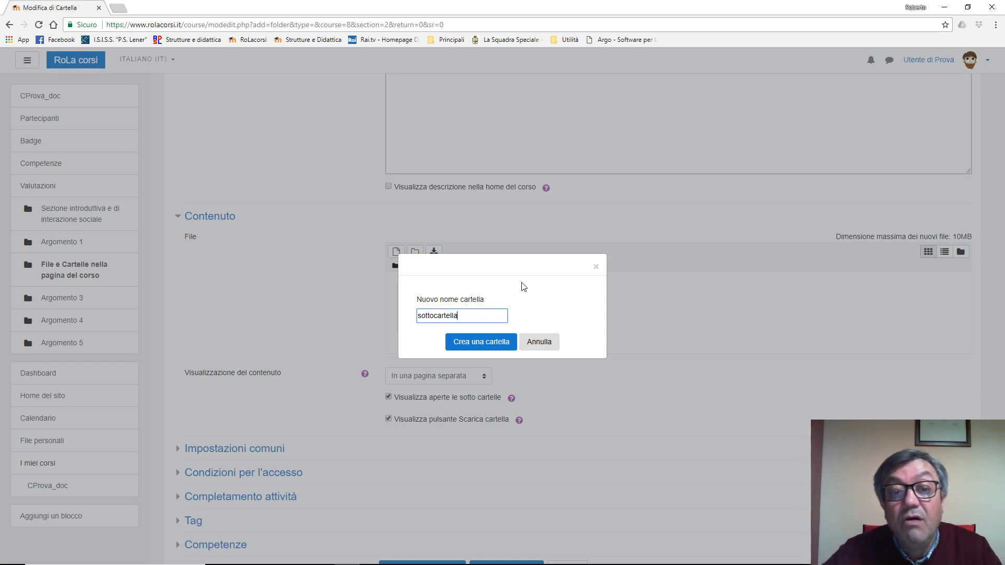
{"action": "left_click", "coordinate": [478, 342]}
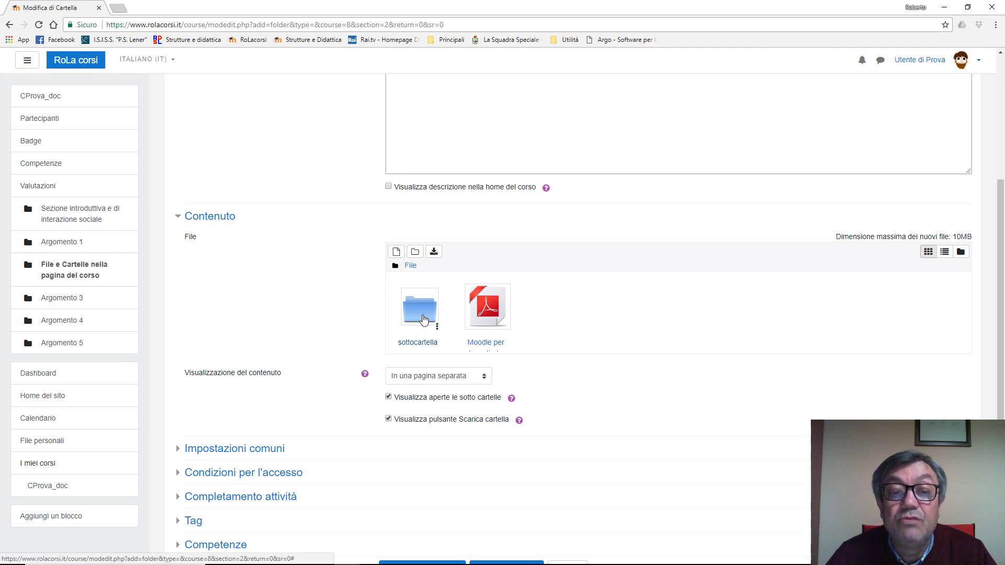
- Upload the PDF "Moodle per docenti - Le Risorse file cartelle e URL" into the subfolder "sottocartella"
{"action": "left_click", "coordinate": [424, 317]}
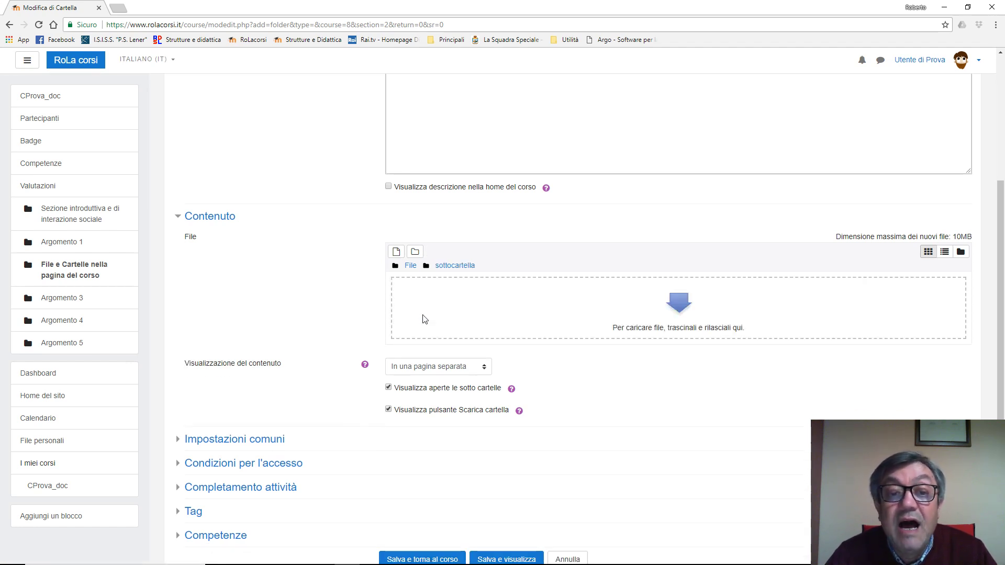
{"action": "left_click", "coordinate": [396, 251]}
{"action": "left_click", "coordinate": [438, 277]}
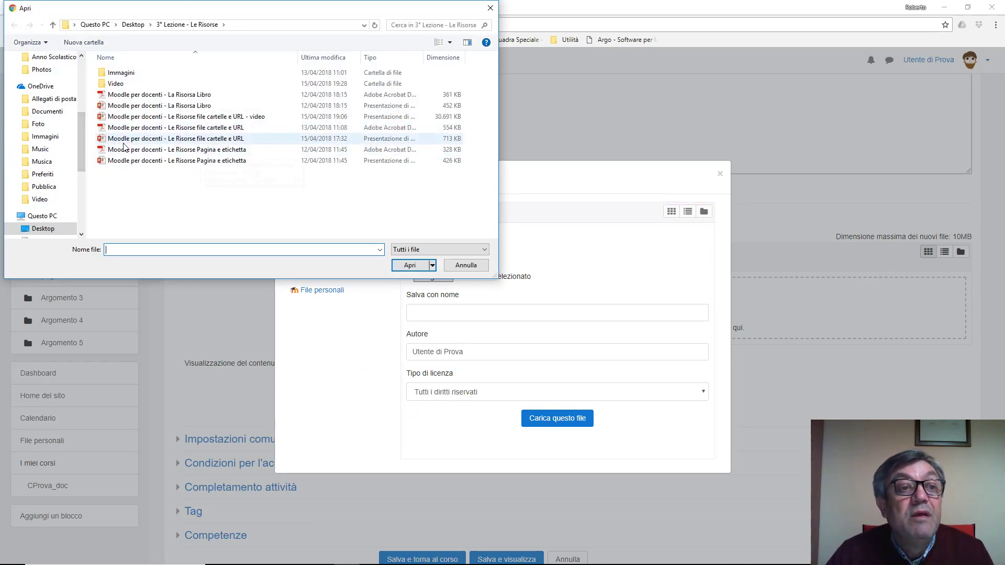
{"action": "left_click", "coordinate": [105, 128]}
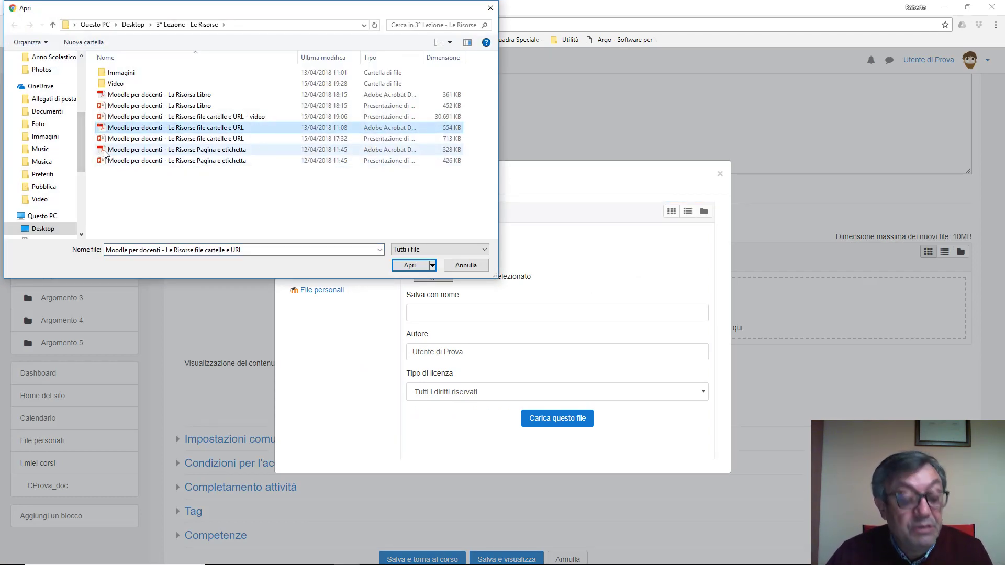
{"action": "left_click", "coordinate": [104, 150]}
{"action": "left_click", "coordinate": [105, 128]}
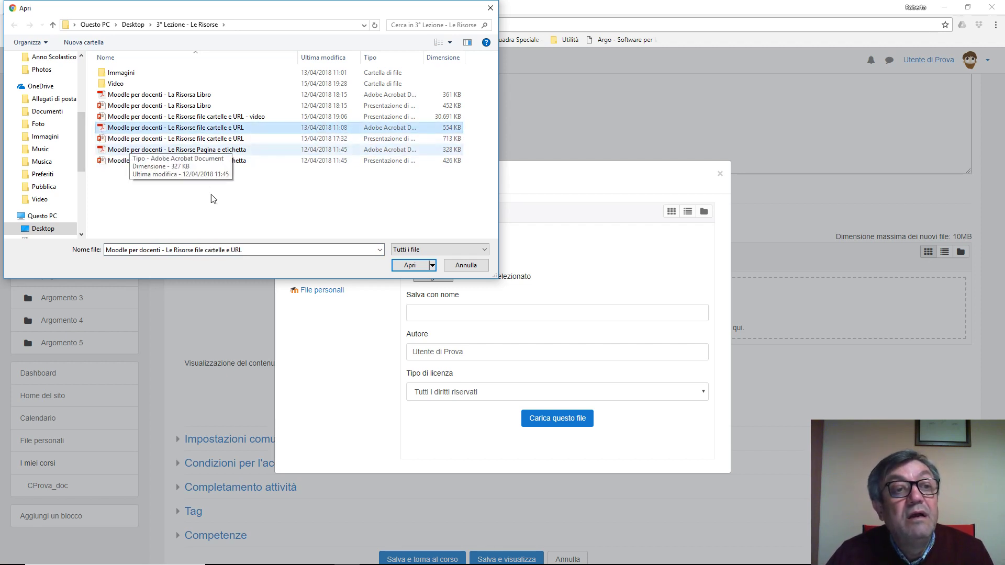
{"action": "left_click", "coordinate": [402, 265]}
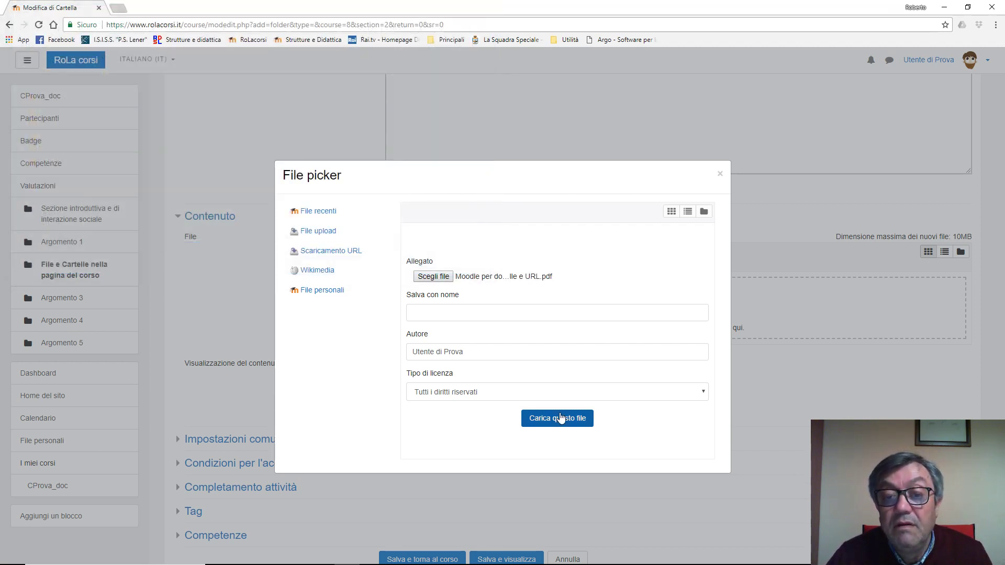
{"action": "left_click", "coordinate": [554, 418]}
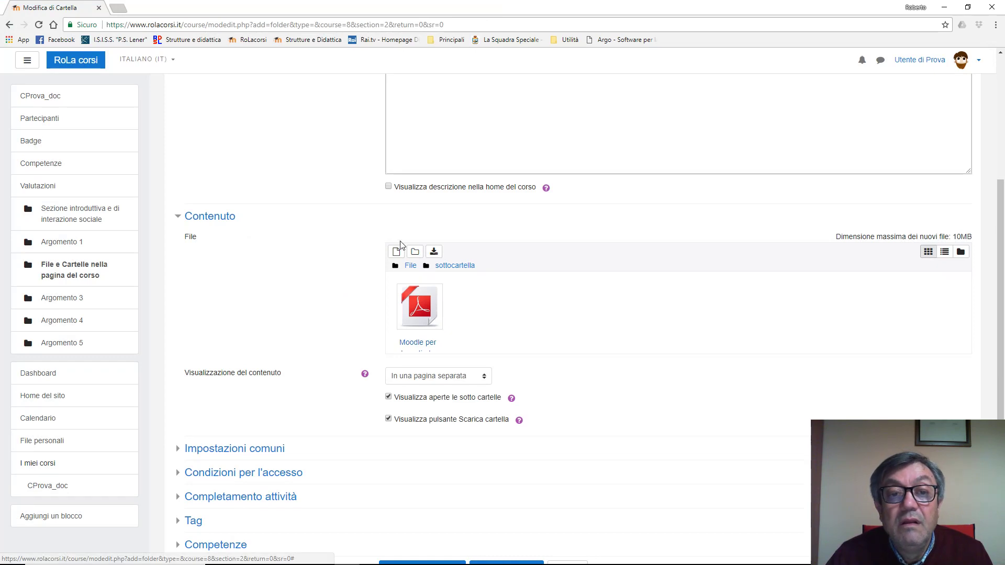
- Upload the PDF "Moodle per docenti - Le Risorse Pagina e etichetta" into the subfolder "sottocartella"
{"action": "left_click", "coordinate": [396, 253]}
{"action": "left_click", "coordinate": [432, 277]}
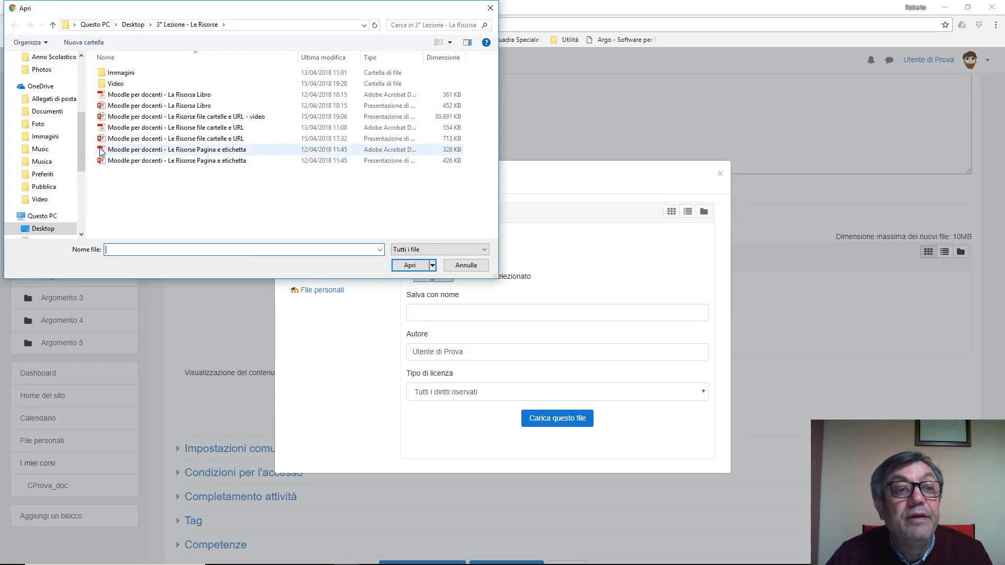
{"action": "left_click", "coordinate": [102, 151]}
{"action": "left_click", "coordinate": [427, 265]}
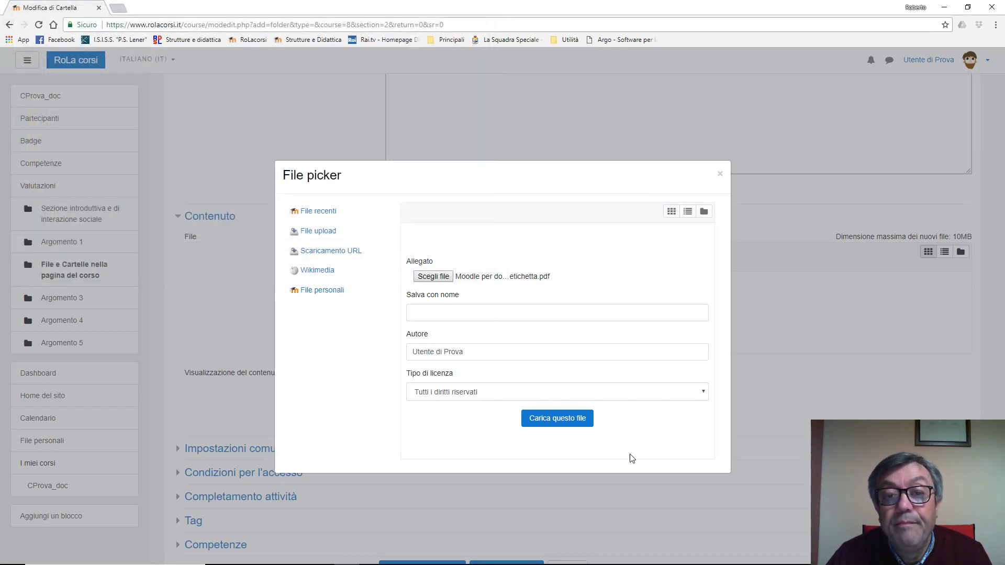
{"action": "left_click", "coordinate": [549, 420]}
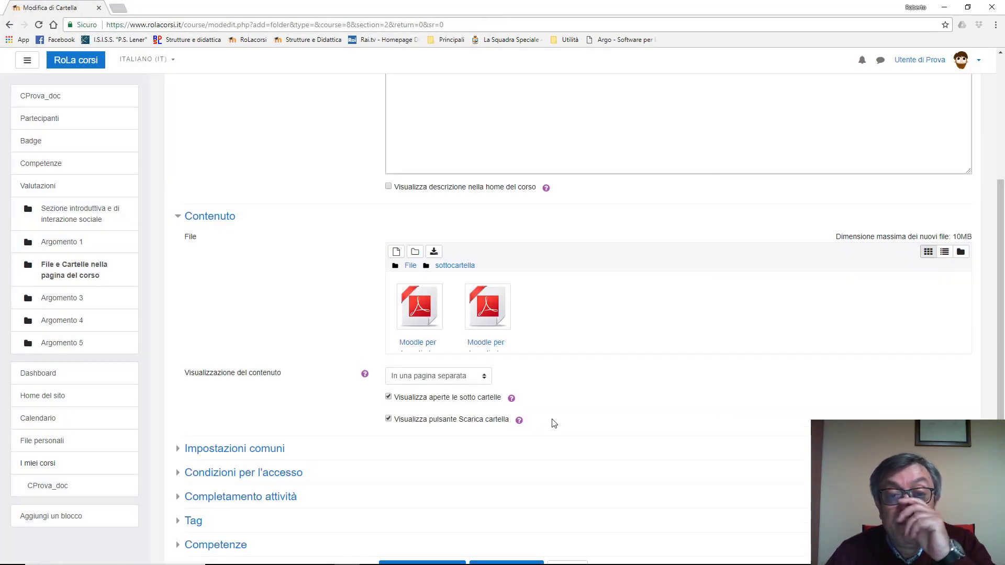
- Review the folder resource's content display choices, keeping "In una pagina separata"
{"action": "scroll", "coordinate": [564, 341], "scroll_direction": "down", "scroll_amount": 1}
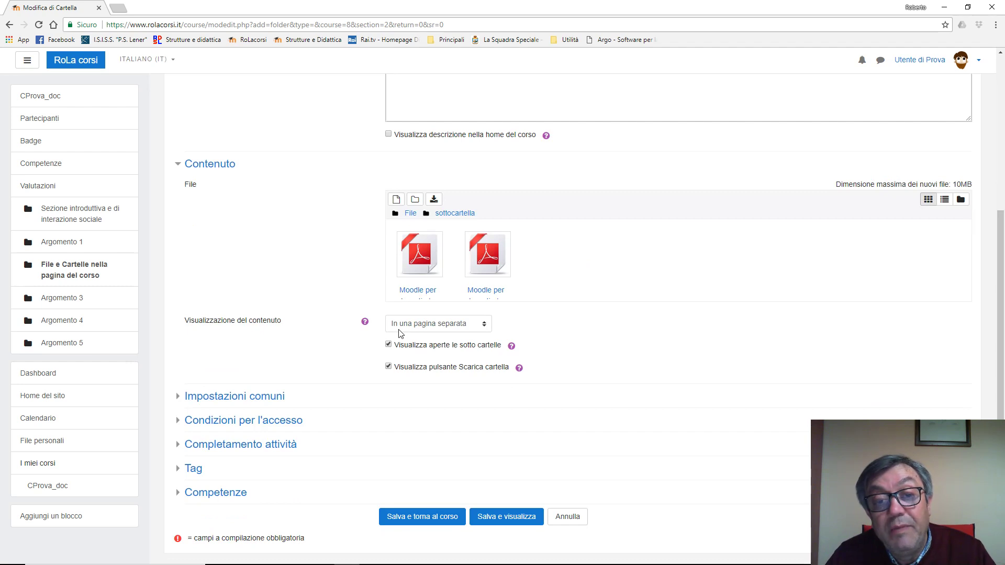
{"action": "left_click", "coordinate": [484, 325]}
{"action": "left_click", "coordinate": [483, 326]}
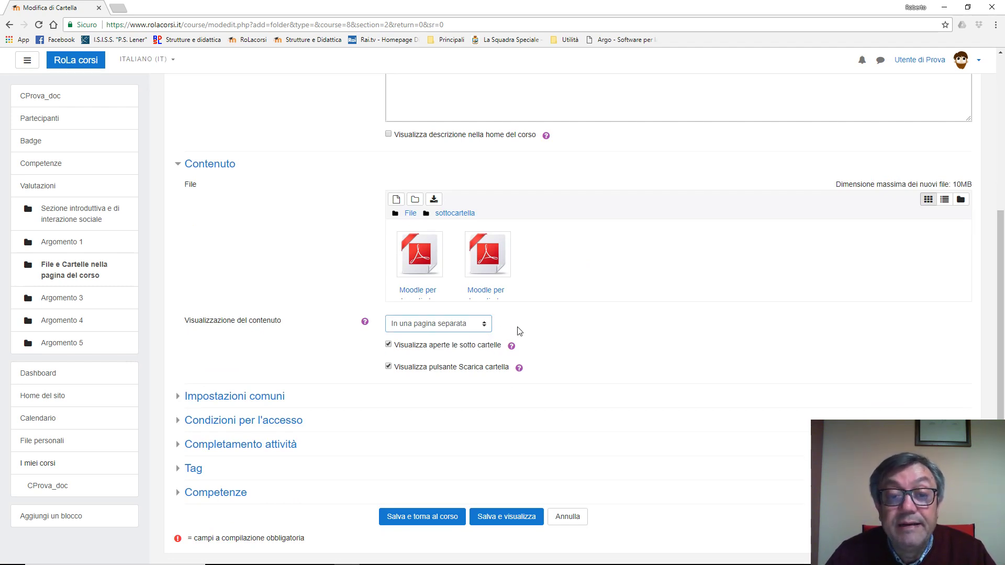
{"action": "scroll", "coordinate": [631, 339], "scroll_direction": "down", "scroll_amount": 1}
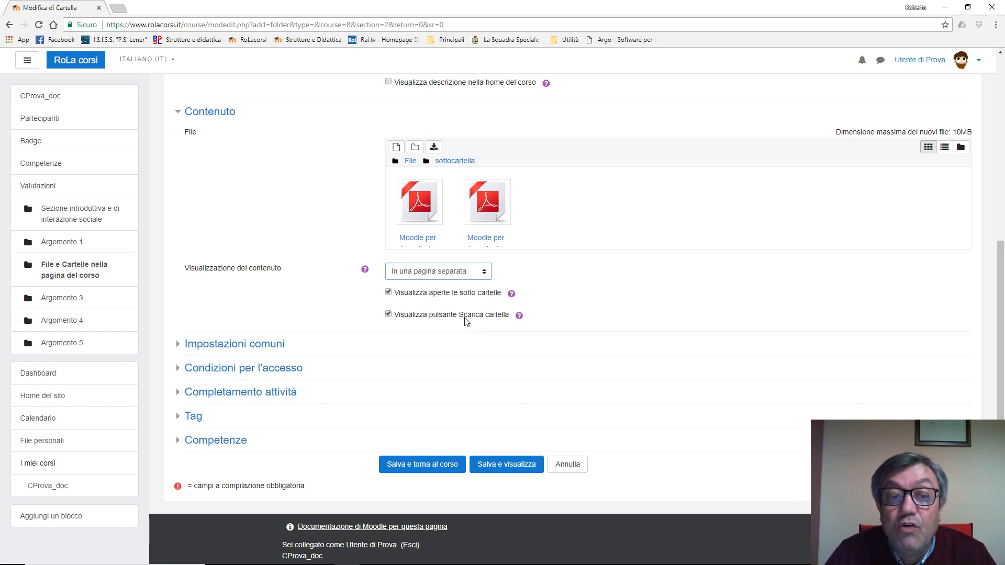
- Set the folder's completion tracking to "Considera l'attività completata in base alle condizioni seguenti" and save, returning to the course
{"action": "left_click", "coordinate": [218, 394]}
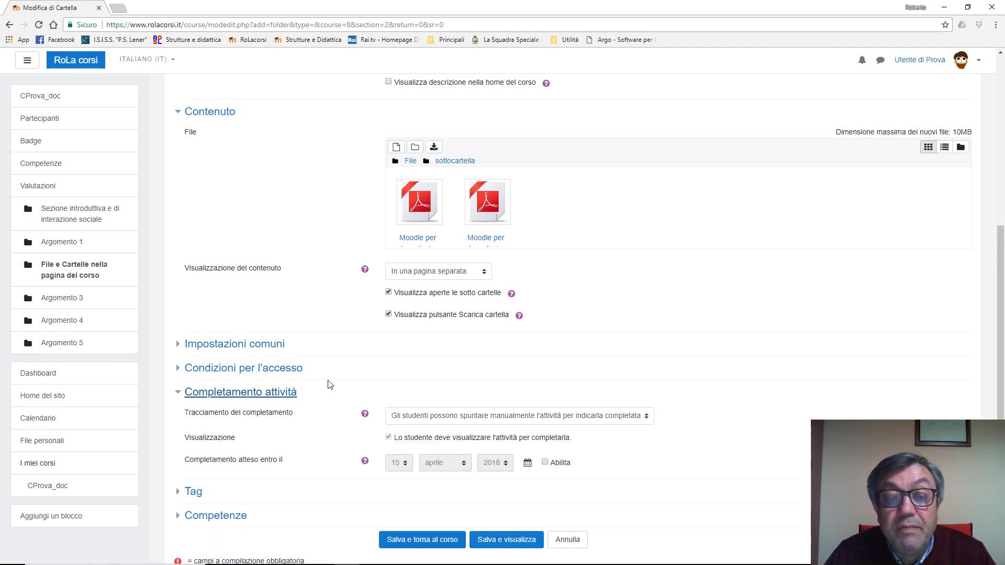
{"action": "scroll", "coordinate": [331, 384], "scroll_direction": "down", "scroll_amount": 3}
{"action": "scroll", "coordinate": [573, 329], "scroll_direction": "up", "scroll_amount": 1}
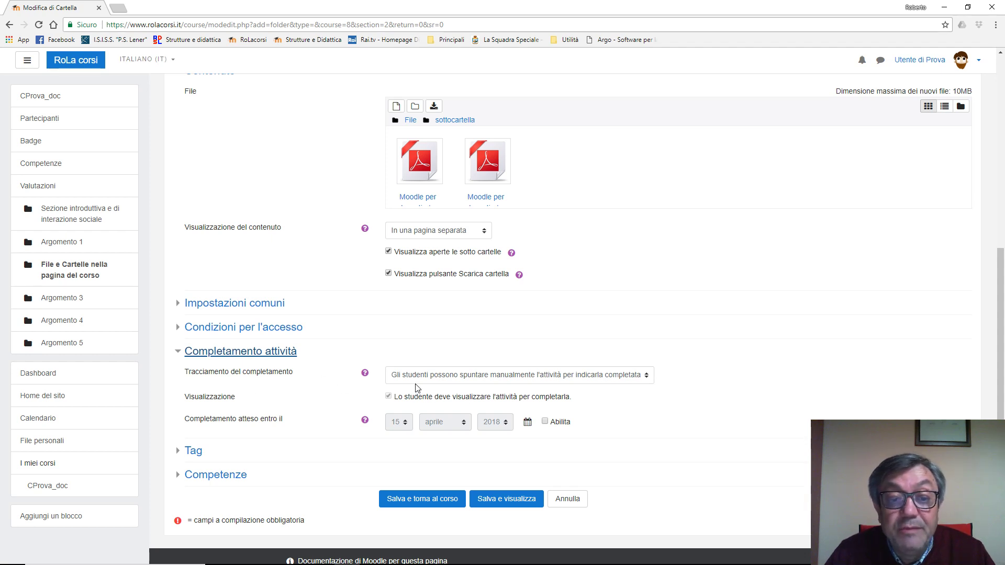
{"action": "left_click", "coordinate": [646, 376]}
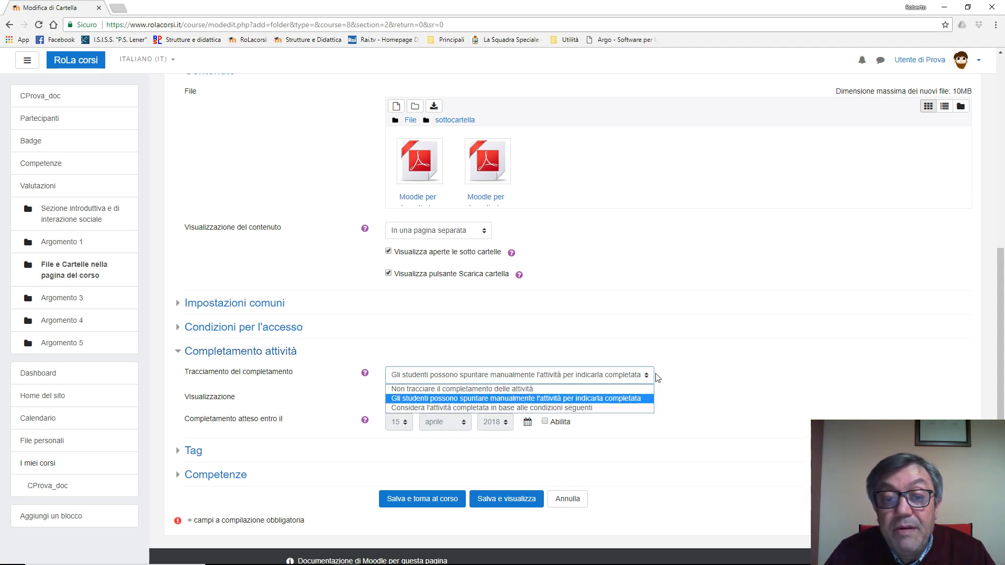
{"action": "left_click", "coordinate": [509, 408]}
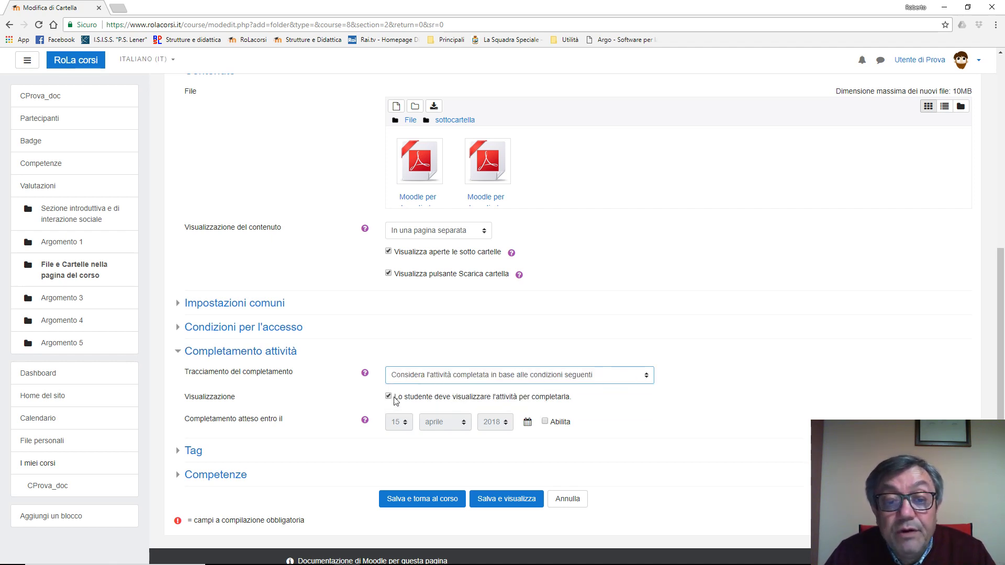
{"action": "left_click", "coordinate": [434, 505]}
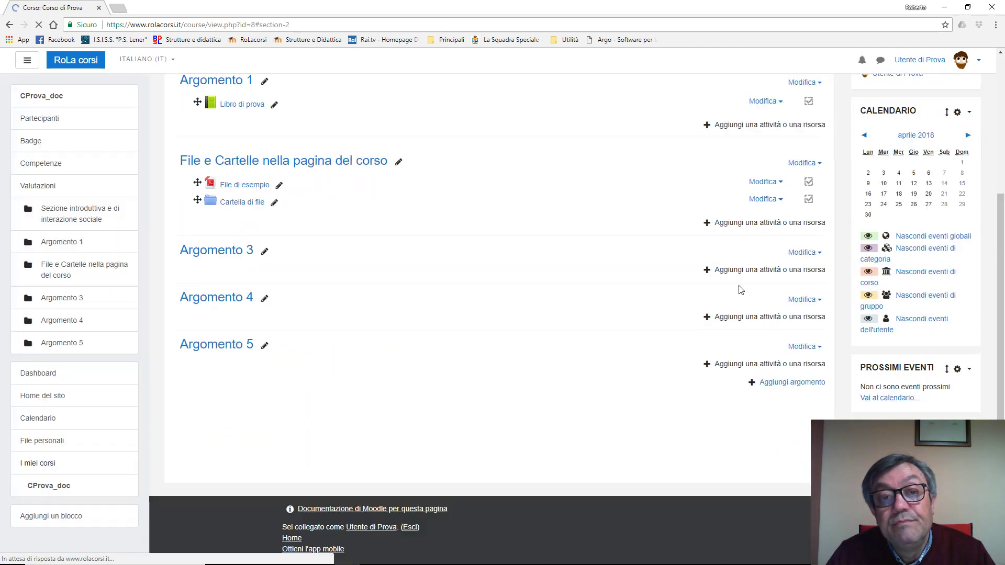
- Open "Cartella di file" and check the downloads of "Le Risorse file cartelle e URL" and of the whole folder, cancelling each save
{"action": "scroll", "coordinate": [233, 142], "scroll_direction": "up", "scroll_amount": 1}
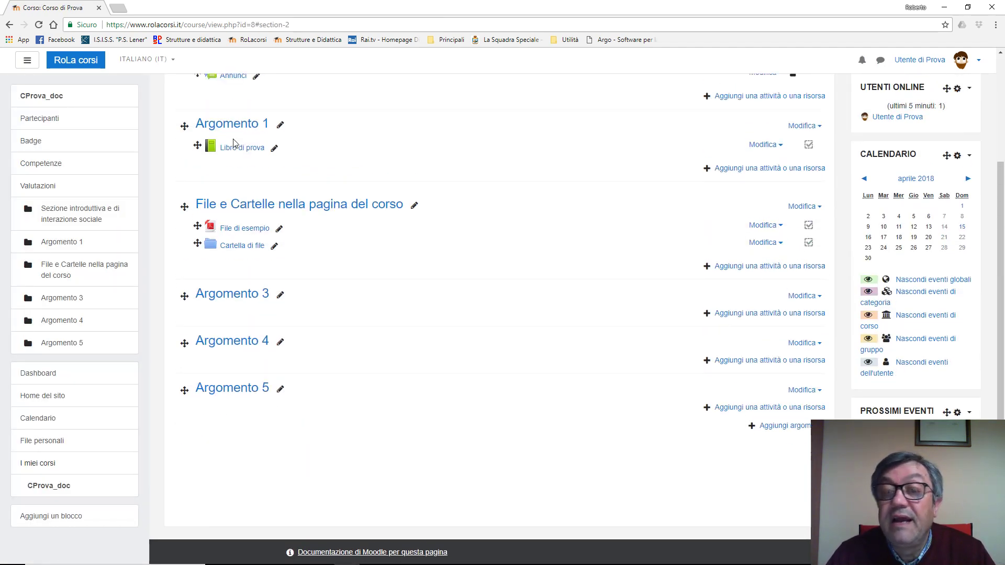
{"action": "left_click", "coordinate": [237, 249]}
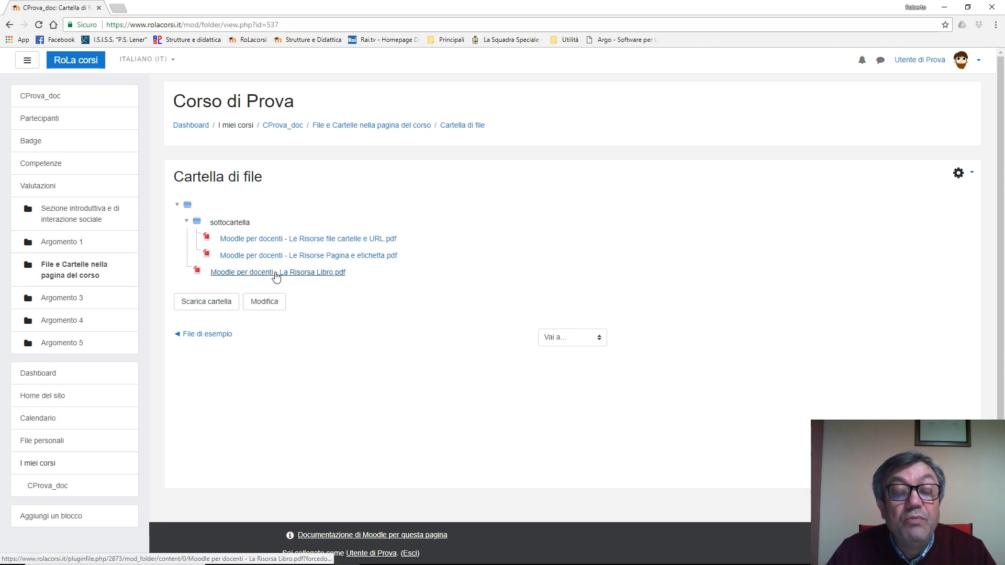
{"action": "left_click", "coordinate": [328, 239]}
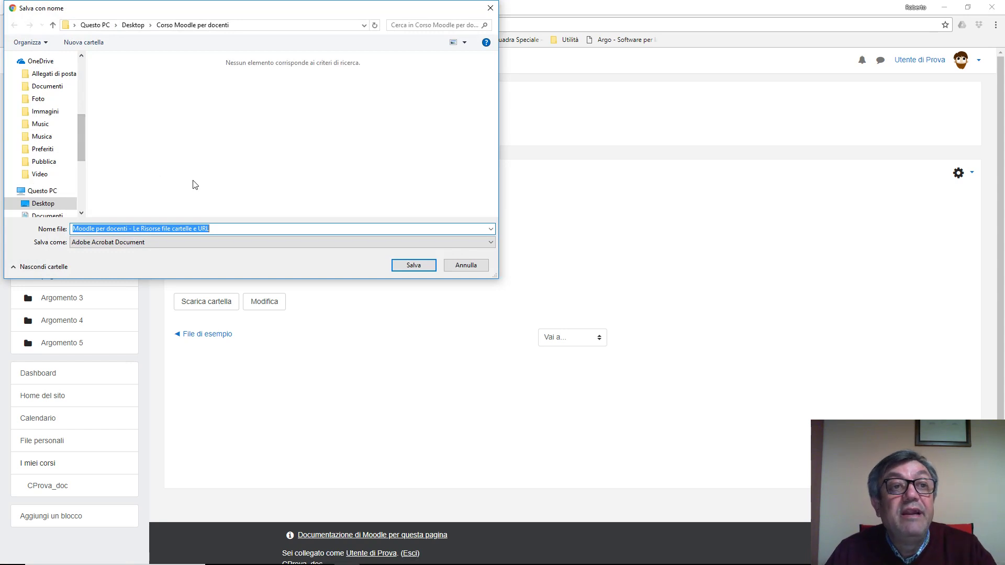
{"action": "left_click", "coordinate": [473, 265]}
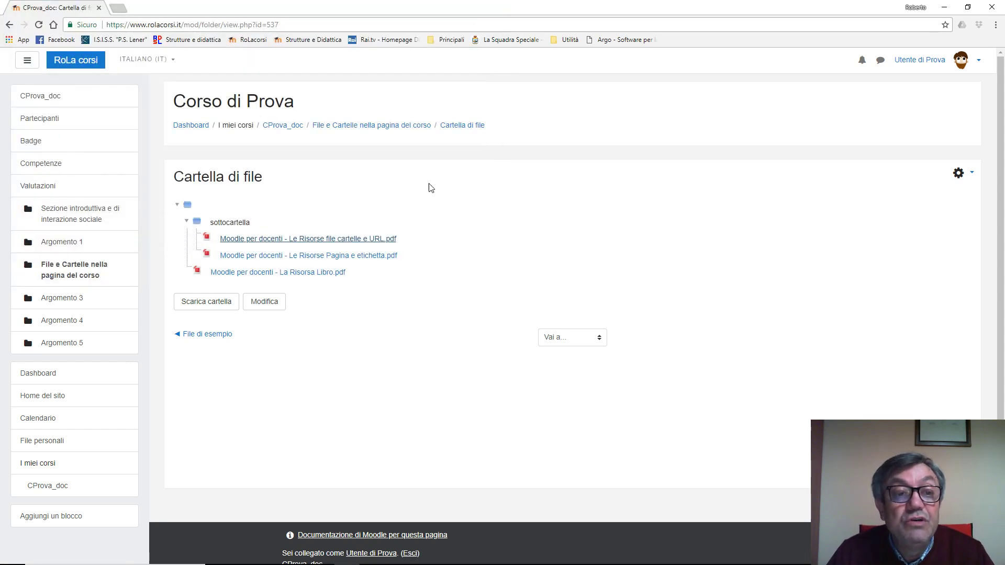
{"action": "left_click", "coordinate": [222, 310]}
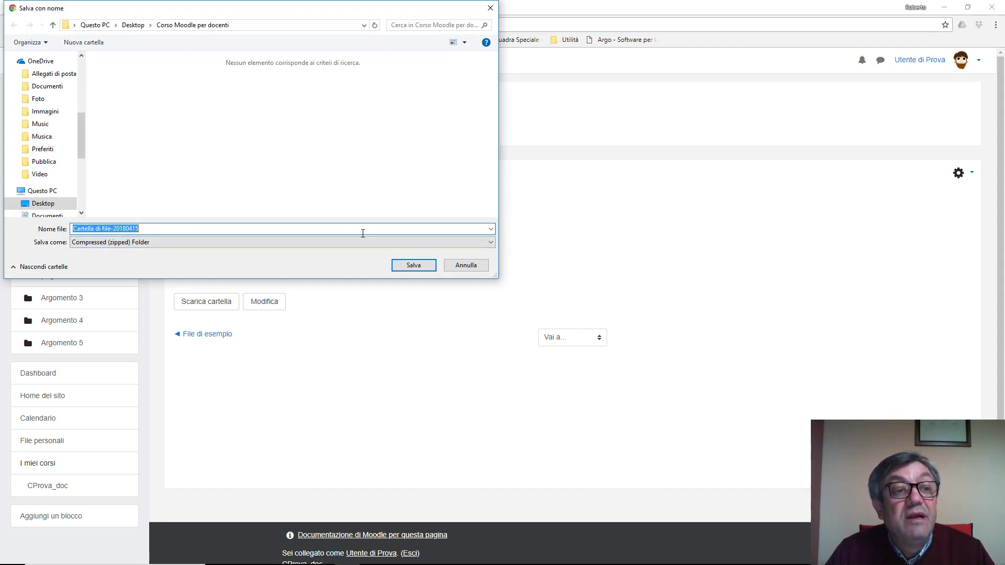
{"action": "left_click", "coordinate": [473, 268]}
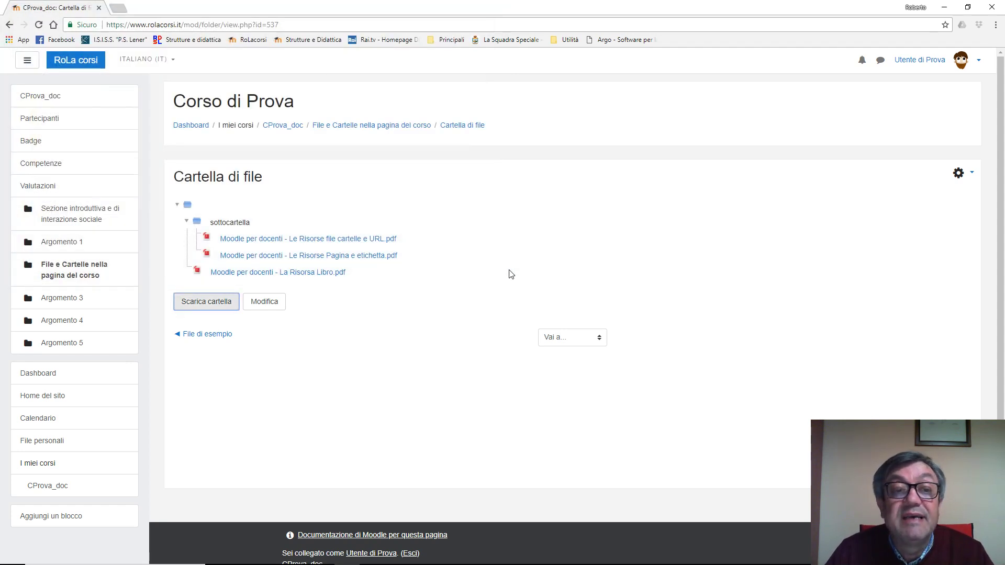
- Reopen the settings of "Cartella di file" from the course page and set its content display to "Nella home page del corso"
{"action": "left_click", "coordinate": [78, 273]}
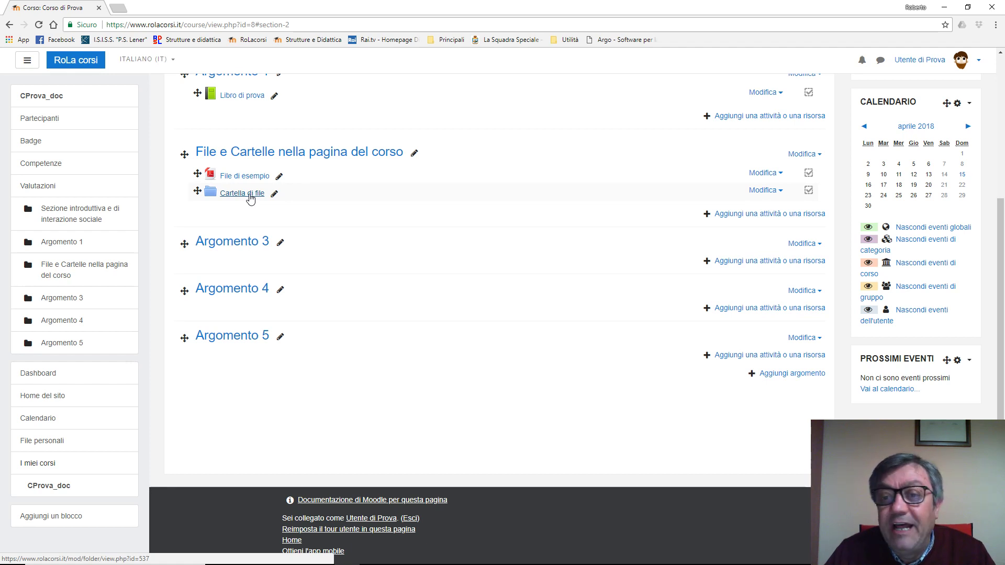
{"action": "left_click", "coordinate": [764, 191]}
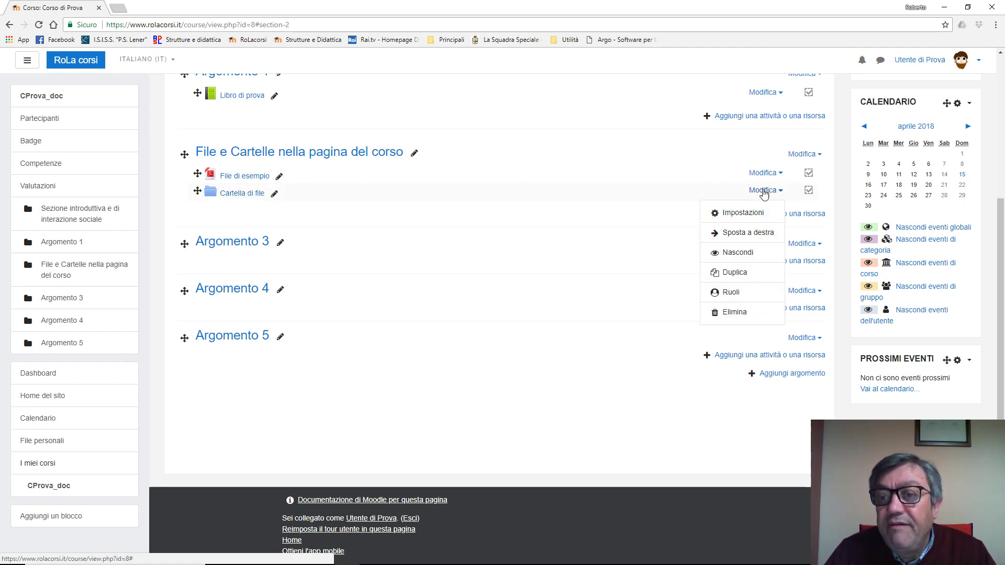
{"action": "left_click", "coordinate": [745, 216]}
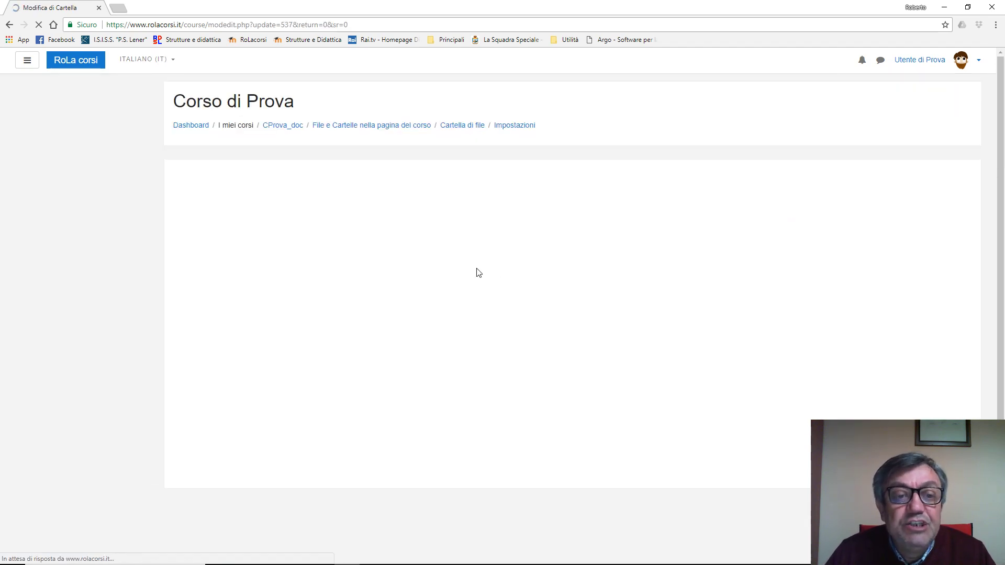
{"action": "scroll", "coordinate": [309, 335], "scroll_direction": "down", "scroll_amount": 3}
{"action": "scroll", "coordinate": [309, 335], "scroll_direction": "down", "scroll_amount": 3}
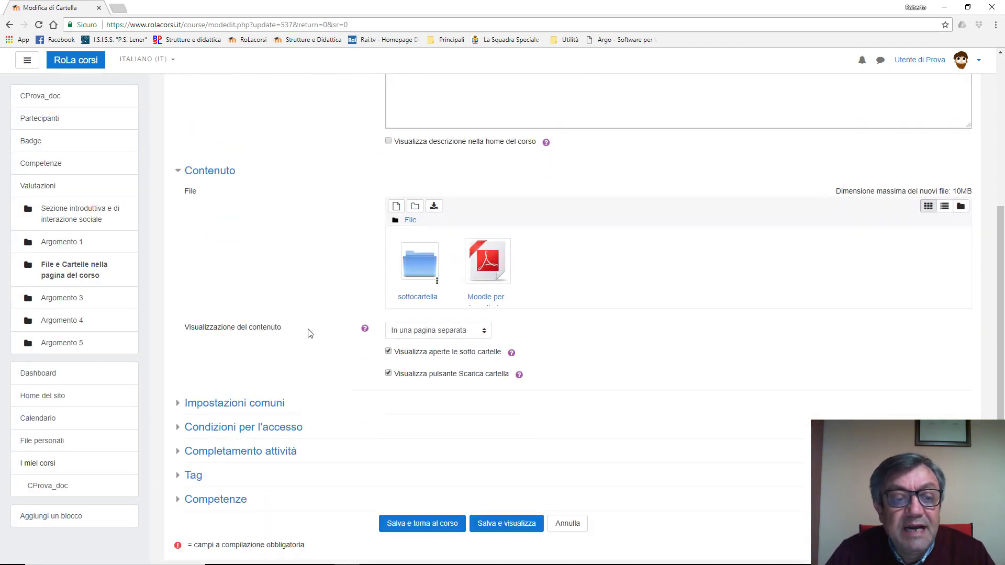
{"action": "left_click", "coordinate": [486, 272]}
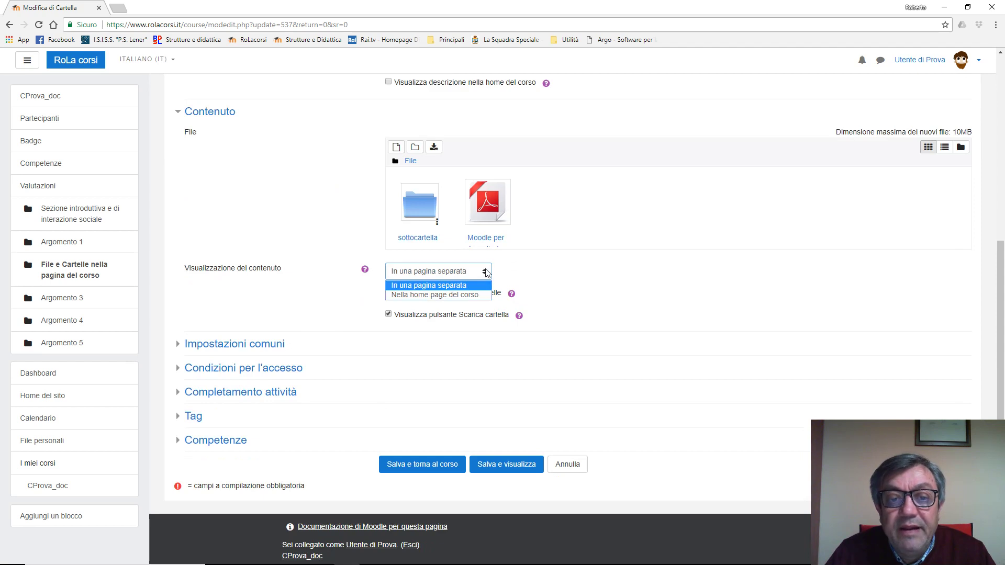
{"action": "left_click", "coordinate": [473, 294]}
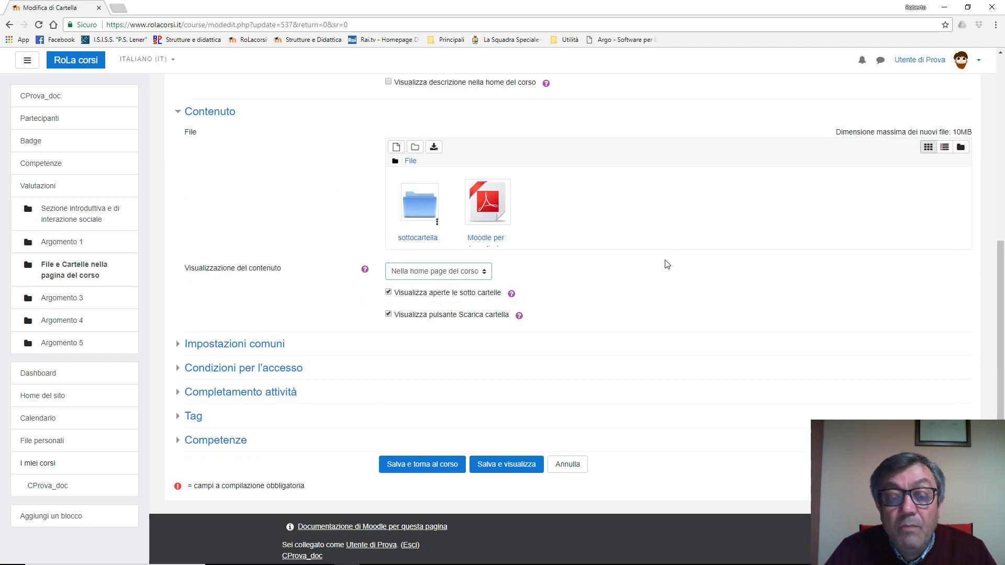
- Unlock the activity completion options of "Cartella di file"
{"action": "left_click", "coordinate": [216, 376]}
{"action": "scroll", "coordinate": [419, 335], "scroll_direction": "down", "scroll_amount": 2}
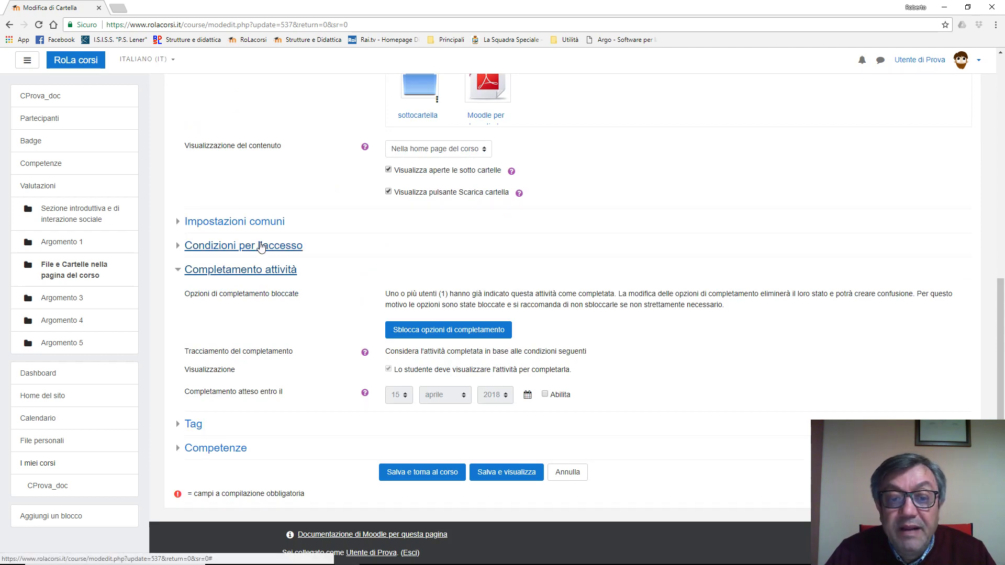
{"action": "left_click", "coordinate": [463, 333]}
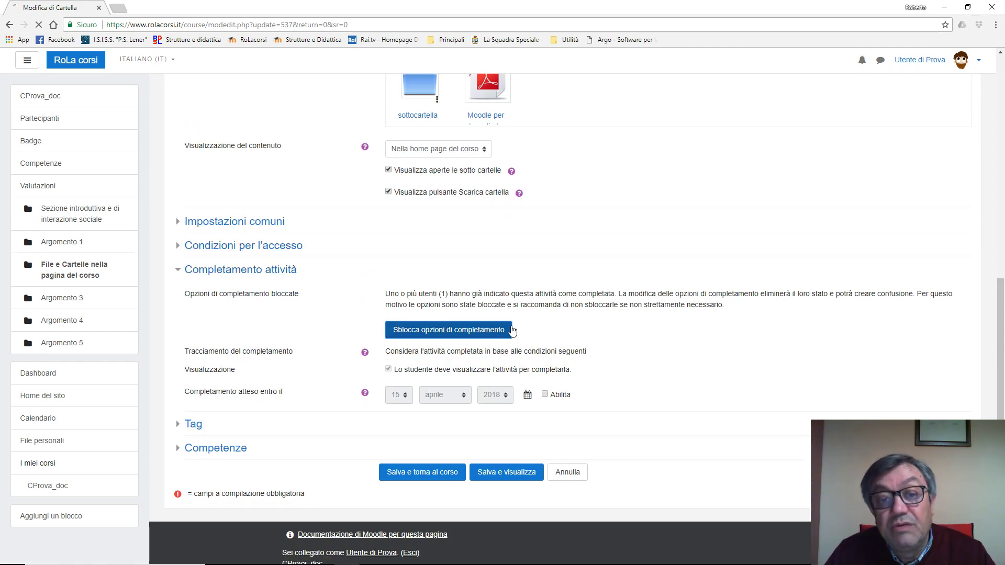
{"action": "scroll", "coordinate": [281, 316], "scroll_direction": "down", "scroll_amount": 3}
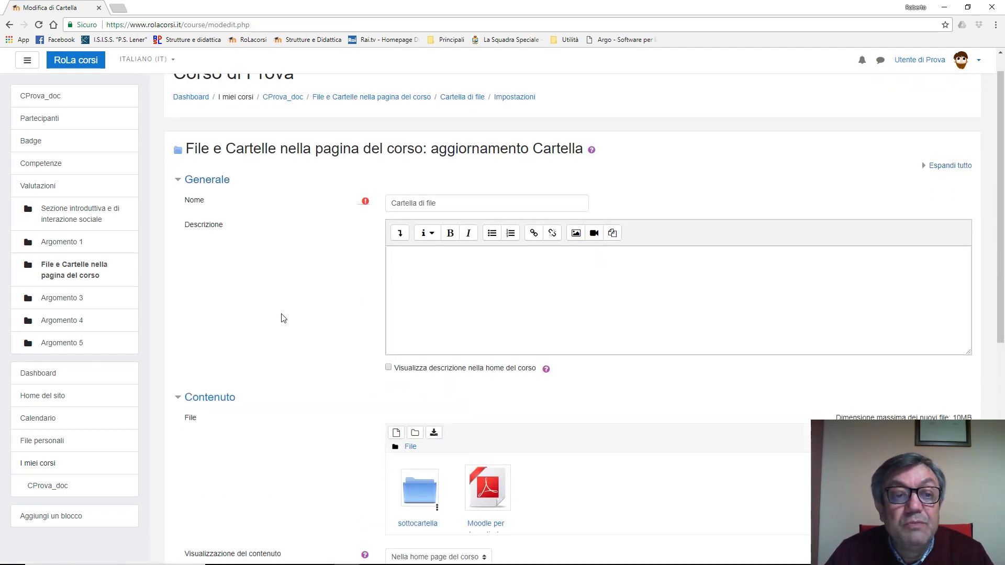
{"action": "scroll", "coordinate": [281, 318], "scroll_direction": "down", "scroll_amount": 3}
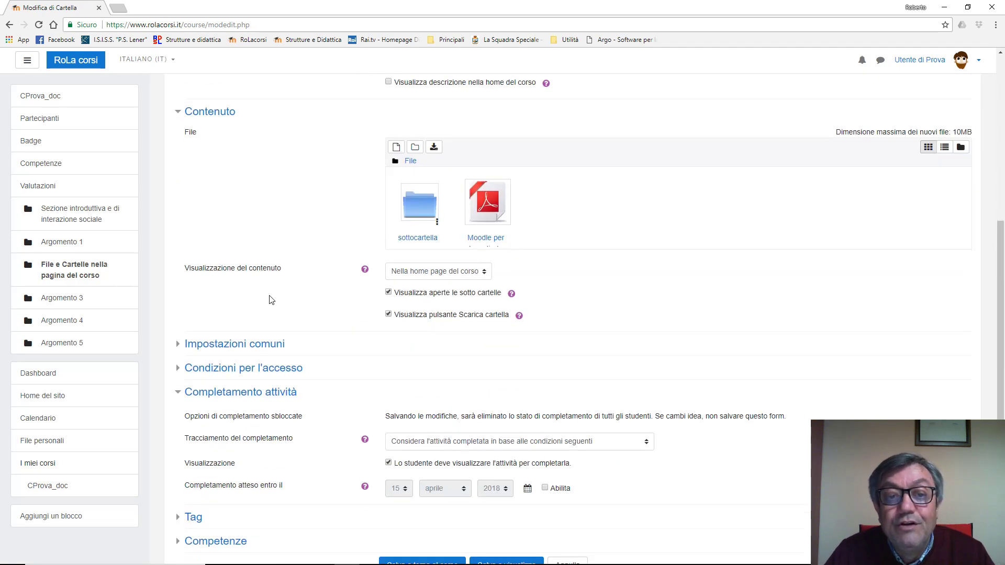
{"action": "scroll", "coordinate": [288, 303], "scroll_direction": "down", "scroll_amount": 1}
{"action": "scroll", "coordinate": [291, 306], "scroll_direction": "down", "scroll_amount": 2}
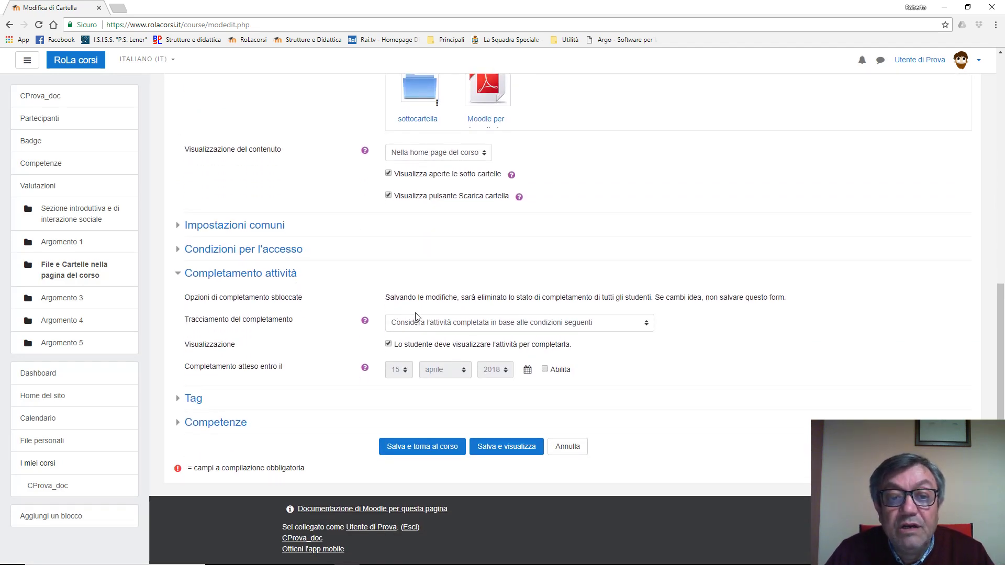
- Try to save the folder with completion tracking kept at "Considera l'attività completata in base alle condizioni seguenti", returning to the course
{"action": "left_click", "coordinate": [481, 325]}
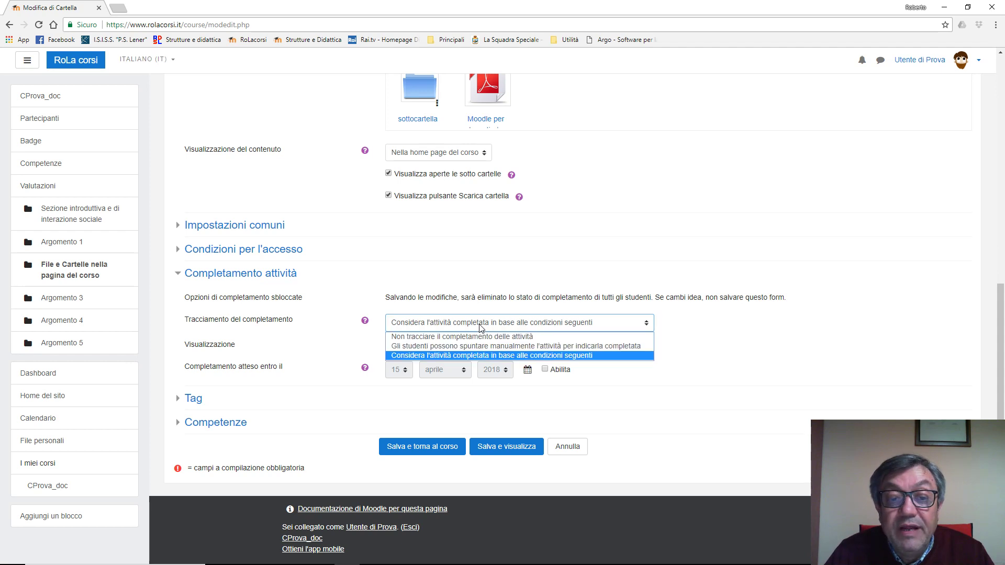
{"action": "left_click", "coordinate": [441, 355]}
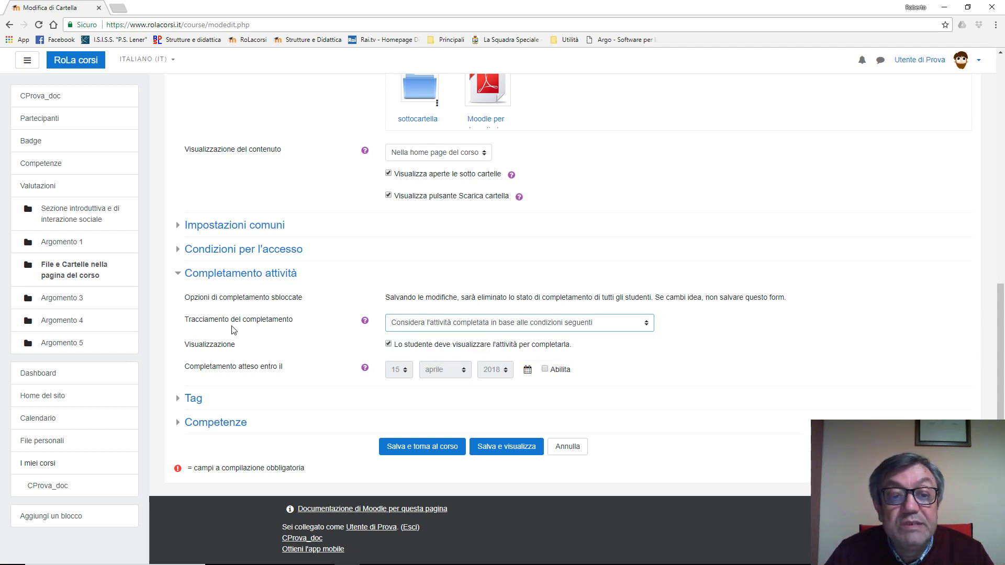
{"action": "left_click", "coordinate": [426, 446]}
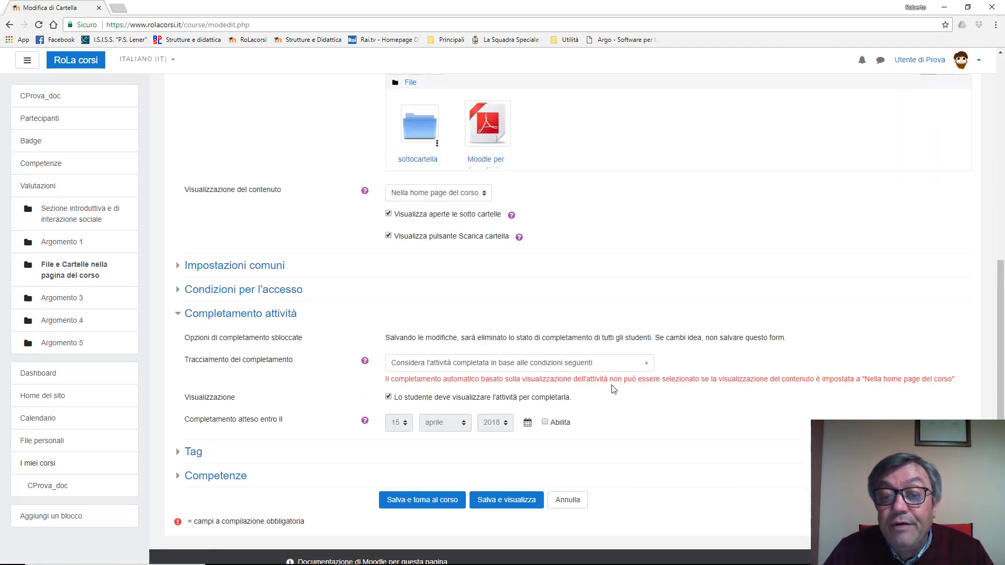
- Set the folder's completion tracking to "Non tracciare il completamento delle attività" and save, returning to the course
{"action": "left_click", "coordinate": [647, 366]}
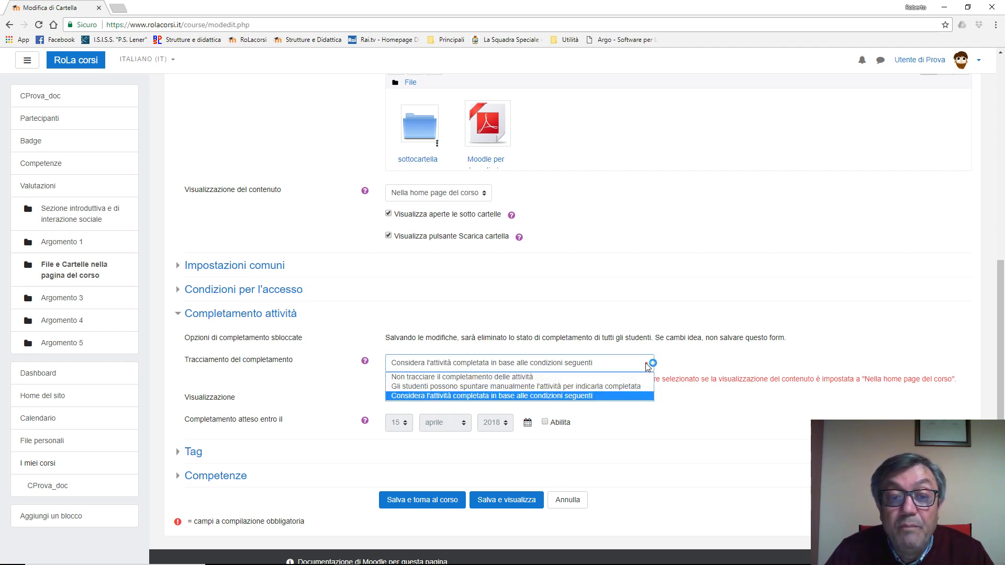
{"action": "left_click", "coordinate": [510, 378]}
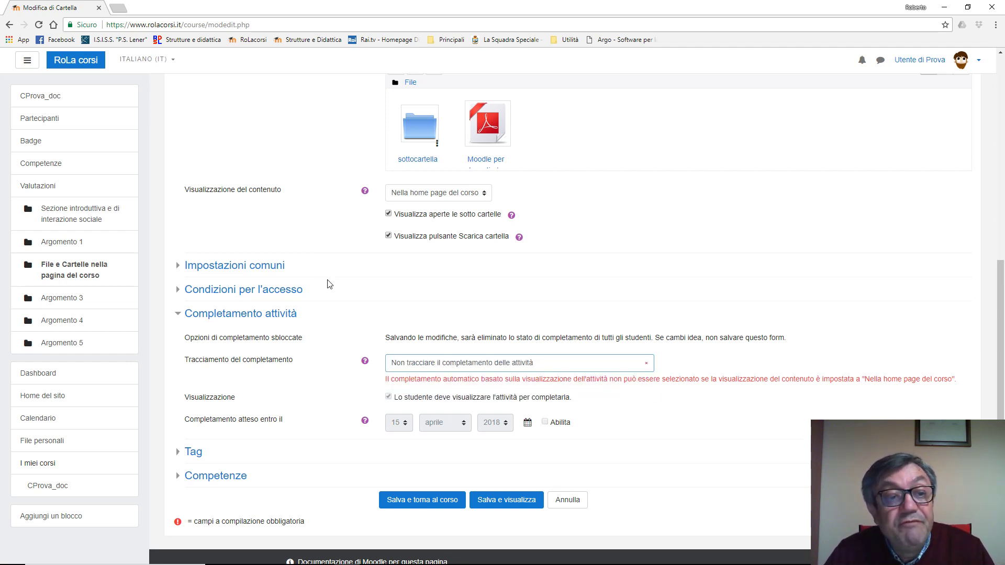
{"action": "left_click", "coordinate": [422, 506]}
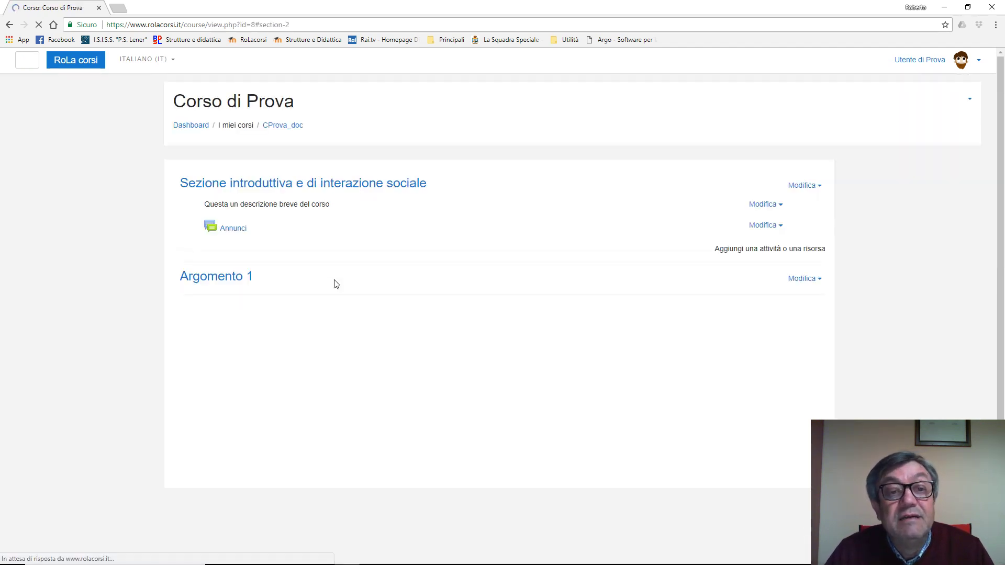
{"action": "scroll", "coordinate": [338, 297], "scroll_direction": "up", "scroll_amount": 2}
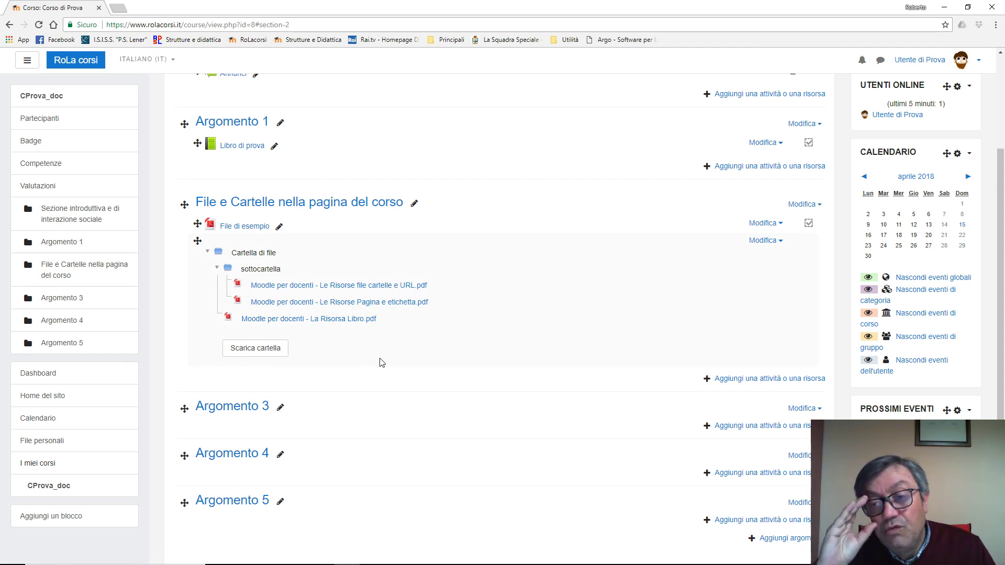
- Reopen the settings of "Cartella di file" and set its content display to "In una pagina separata"
{"action": "left_click", "coordinate": [759, 242]}
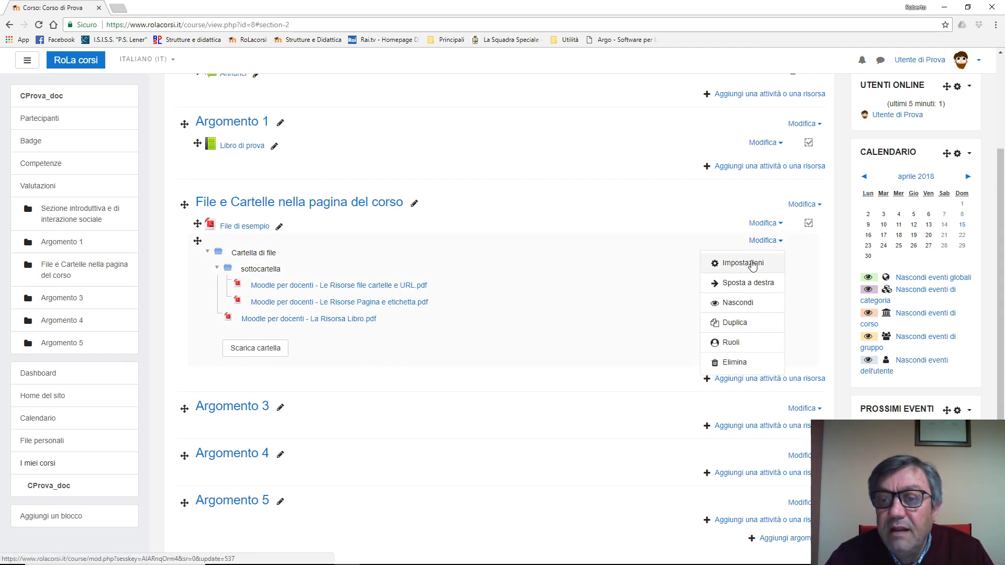
{"action": "left_click", "coordinate": [750, 263]}
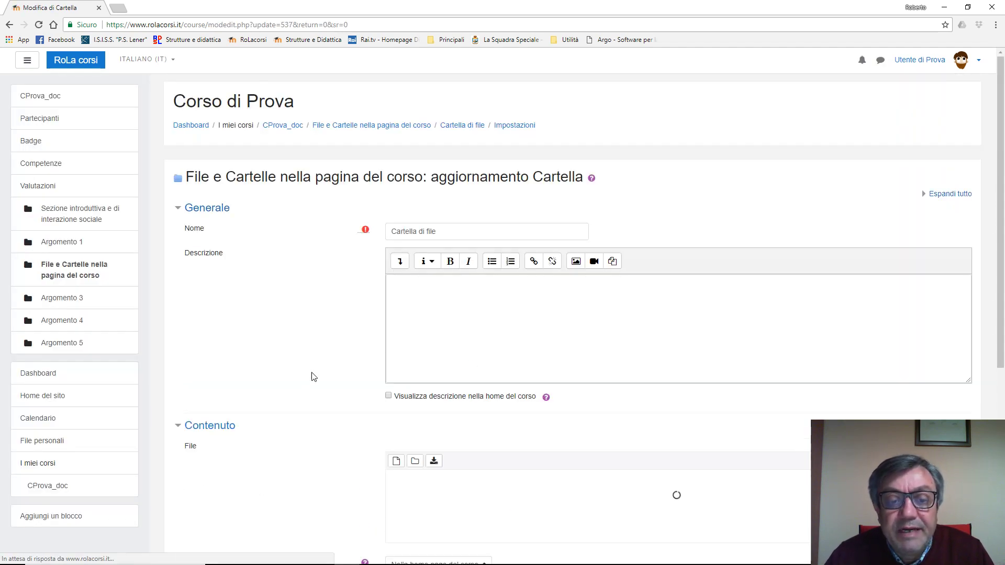
{"action": "scroll", "coordinate": [309, 376], "scroll_direction": "down", "scroll_amount": 4}
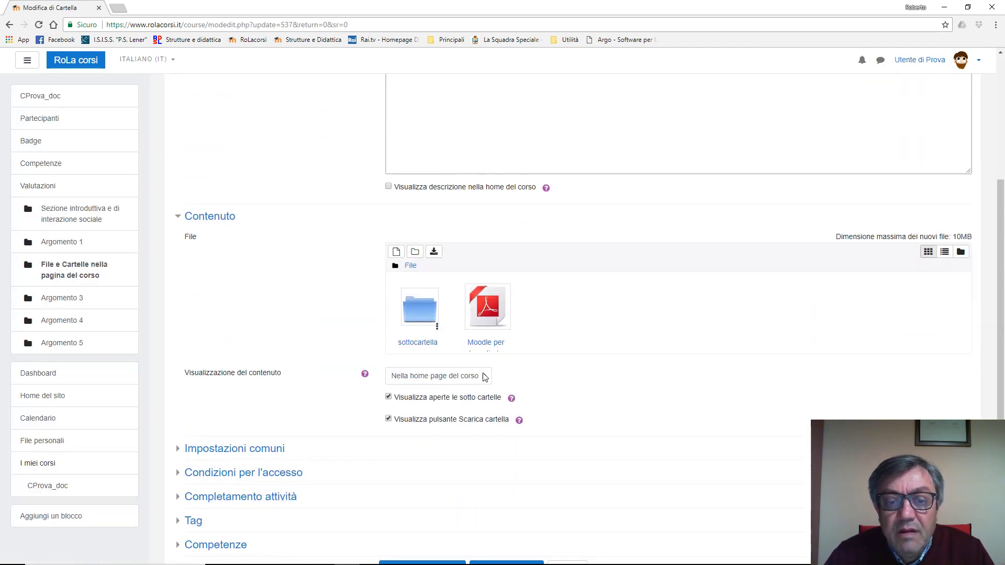
{"action": "left_click", "coordinate": [484, 377]}
{"action": "left_click", "coordinate": [453, 392]}
{"action": "scroll", "coordinate": [606, 366], "scroll_direction": "down", "scroll_amount": 3}
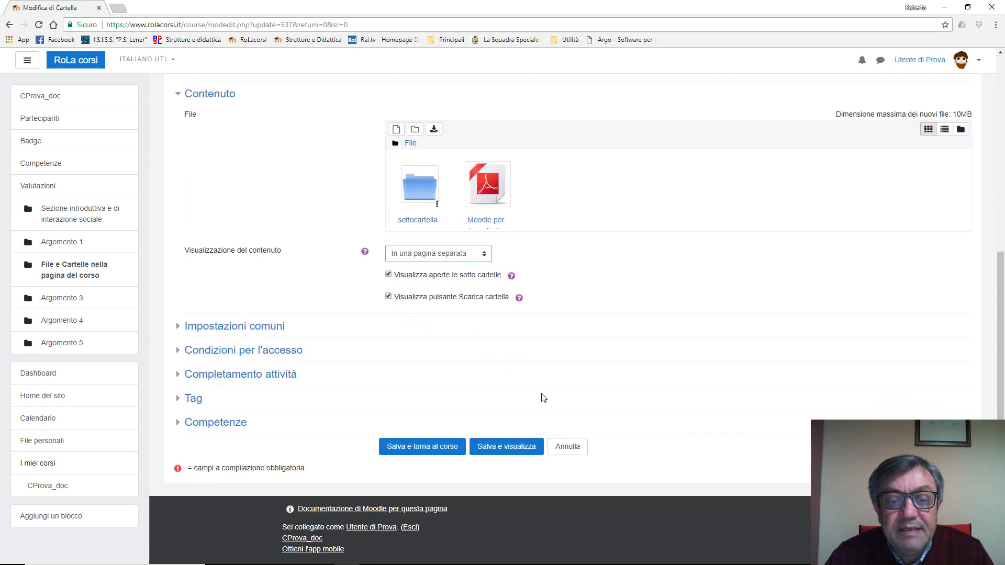
- Track the folder's completion with "Considera l'attività completata in base alle condizioni seguenti", require students to view it, and save back to the course
{"action": "left_click", "coordinate": [252, 375]}
{"action": "left_click", "coordinate": [605, 400]}
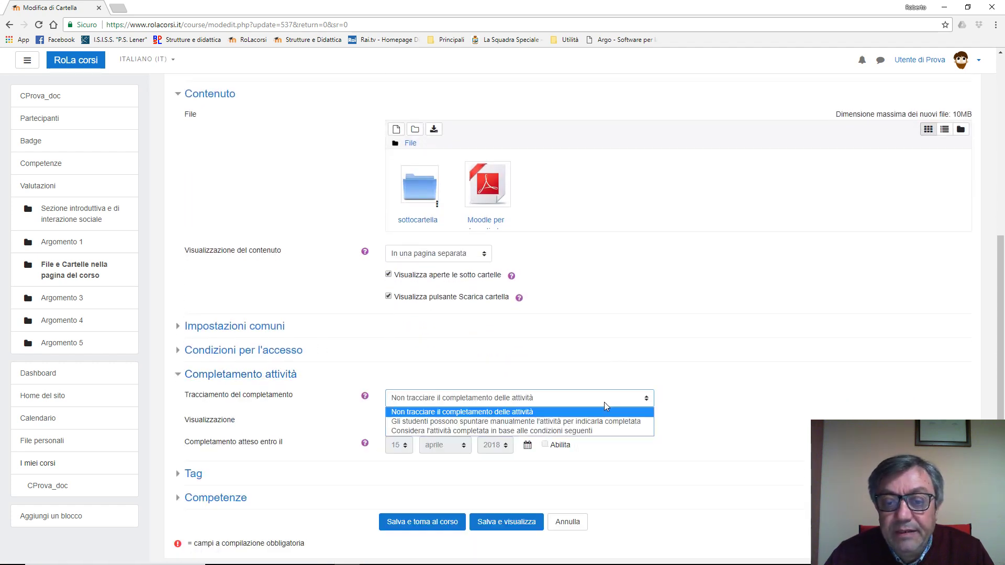
{"action": "left_click", "coordinate": [559, 432]}
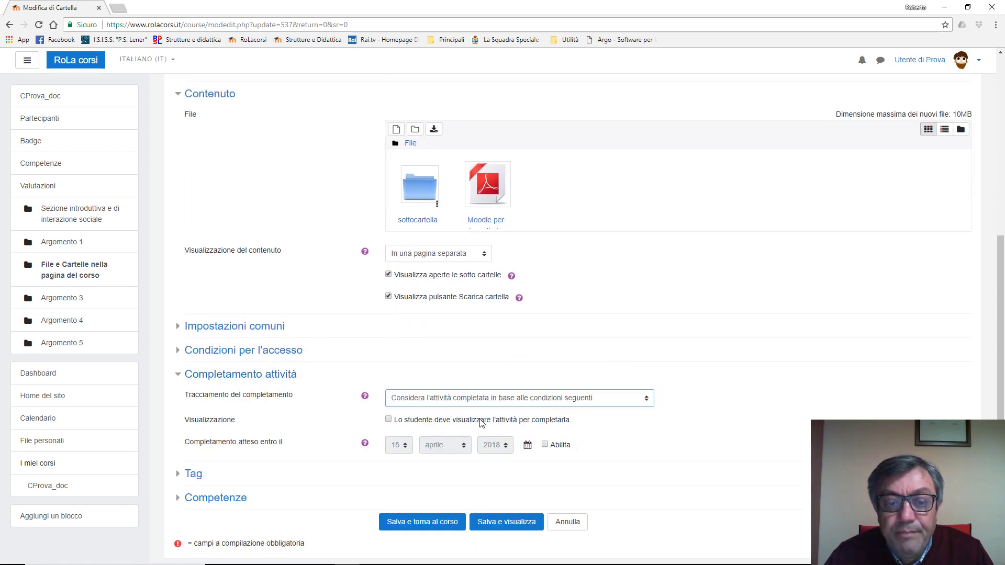
{"action": "left_click", "coordinate": [389, 420]}
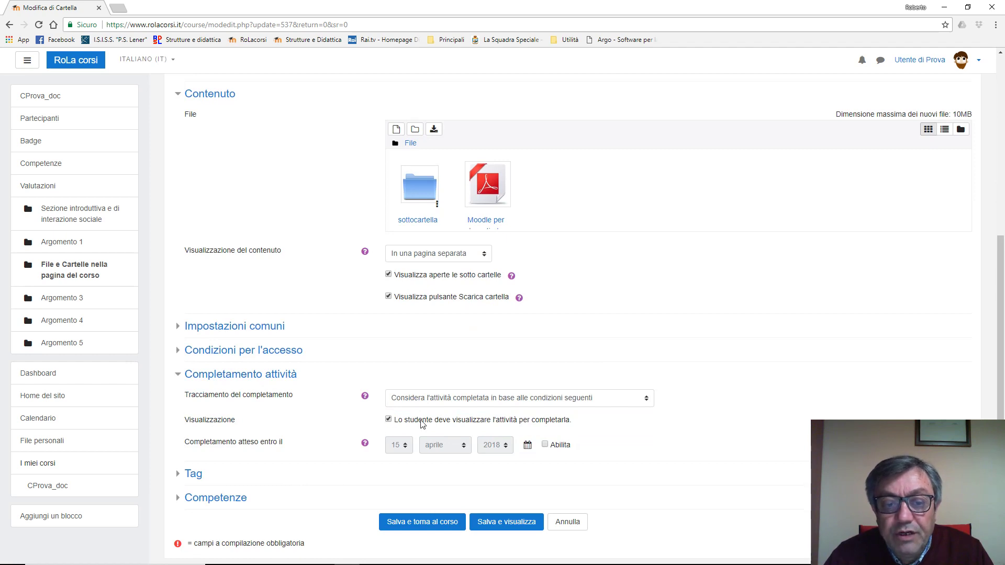
{"action": "left_click", "coordinate": [435, 522]}
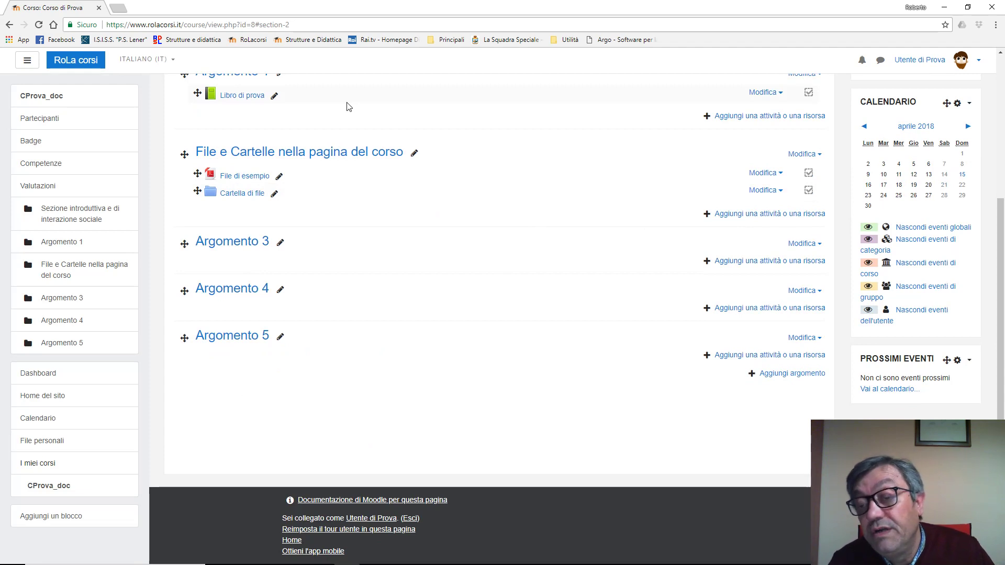
- Open moodle.org in a new browser tab and copy its web address
{"action": "left_click", "coordinate": [119, 7]}
{"action": "type", "text": "mood"}
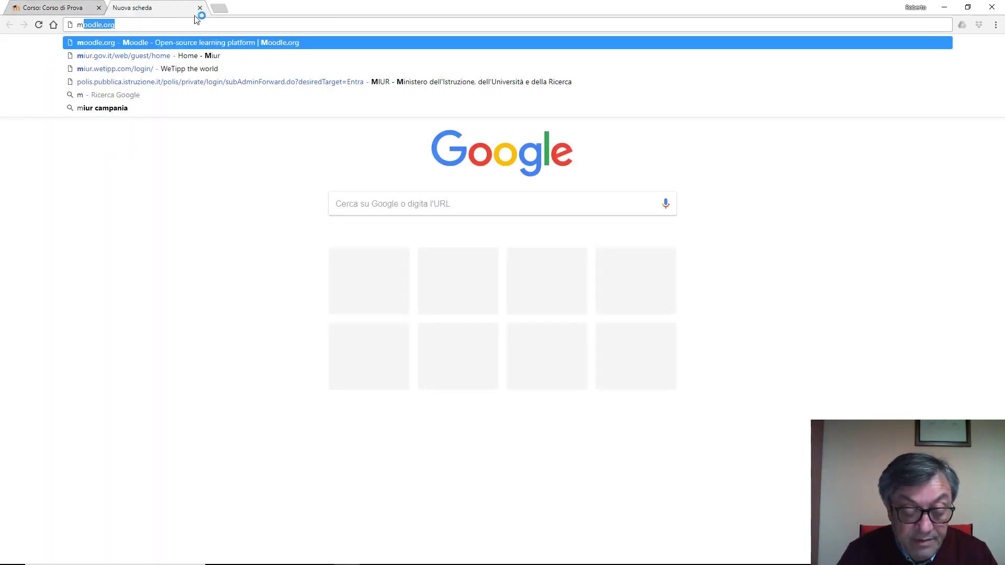
{"action": "type", "text": "le"}
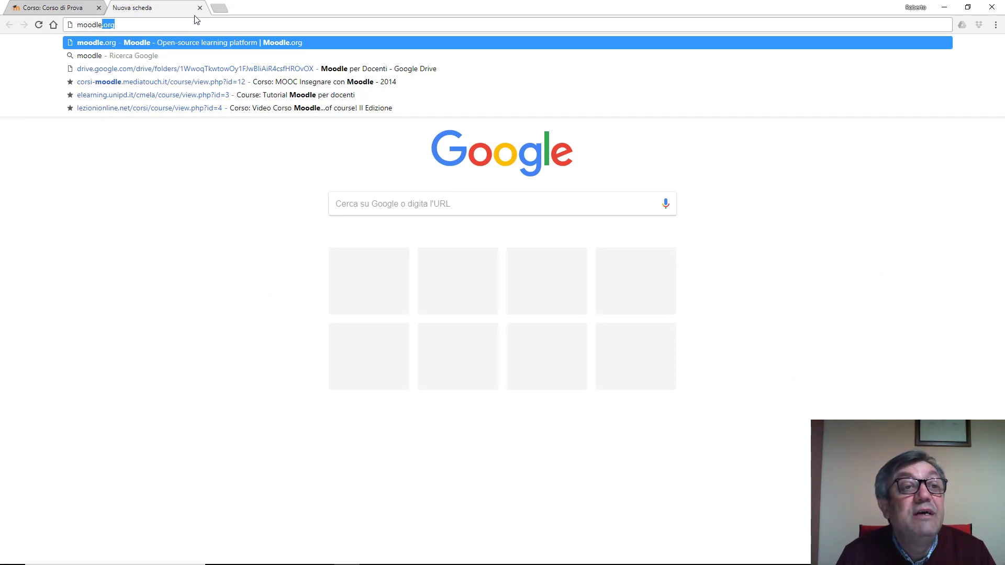
{"action": "key", "text": "Return"}
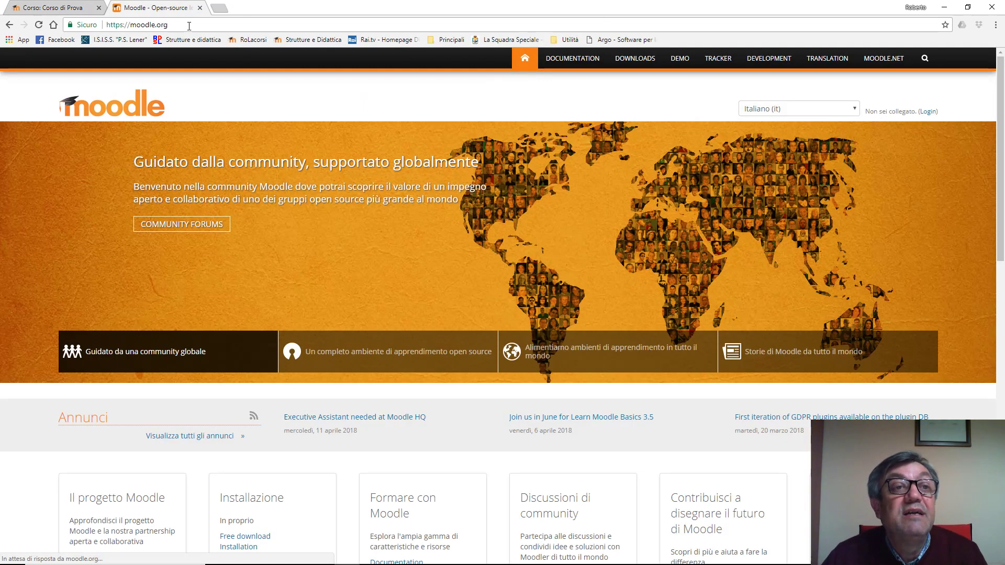
{"action": "left_click", "coordinate": [198, 22]}
{"action": "key", "text": "ctrl+c"}
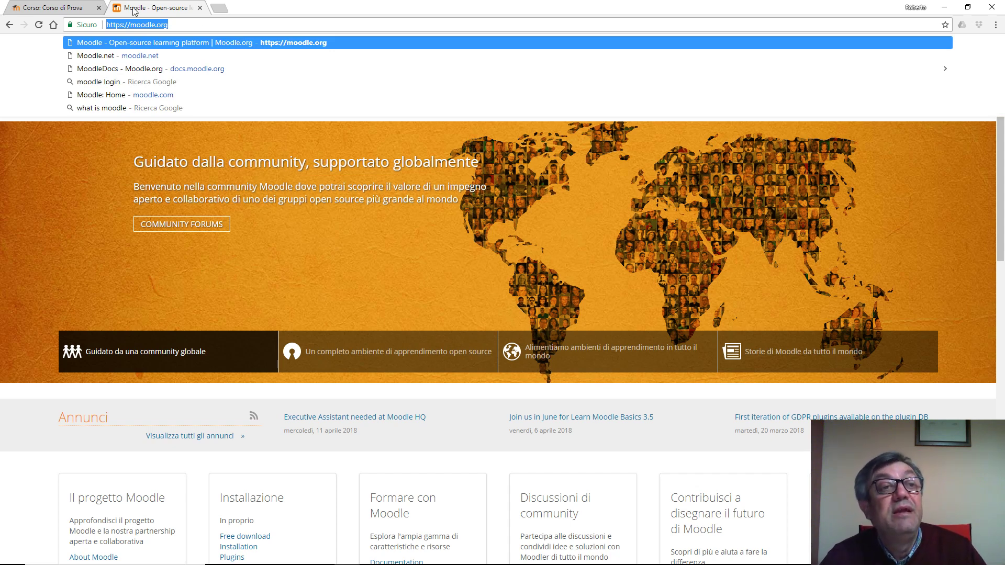
- Return to the course page and start adding a URL resource to the section "File e Cartelle nella pagina del corso"
{"action": "left_click", "coordinate": [57, 8]}
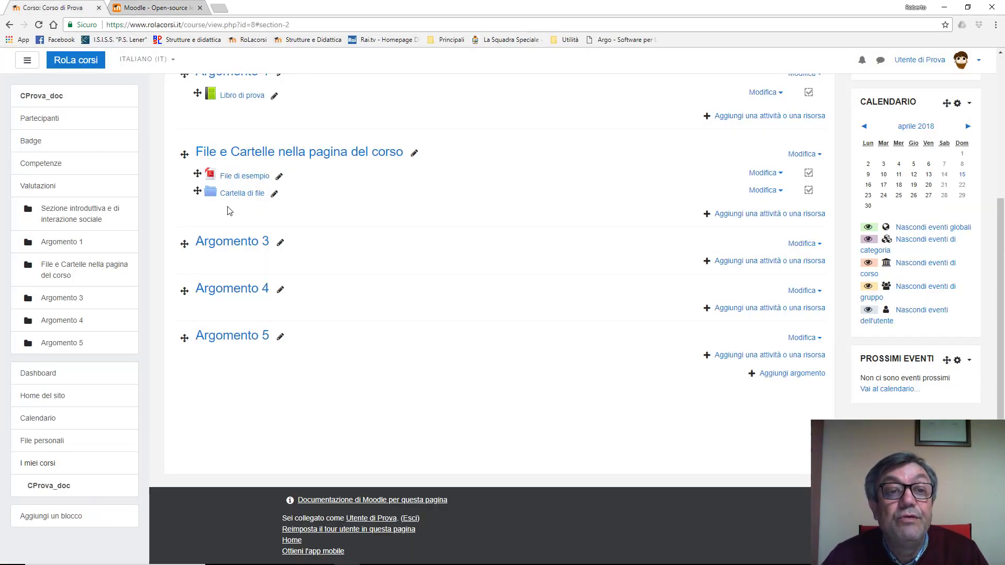
{"action": "left_click", "coordinate": [766, 215]}
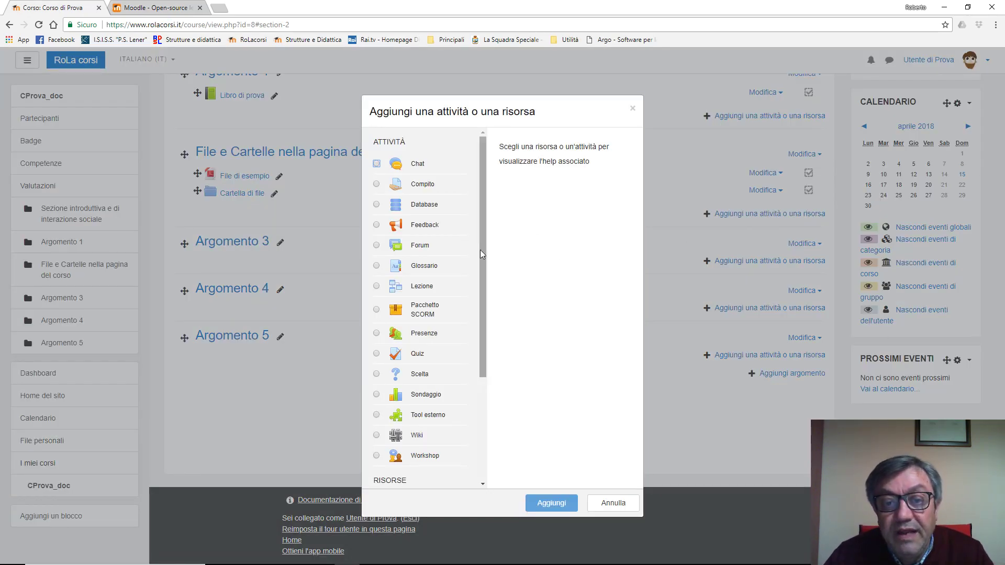
{"action": "left_click_drag", "start_coordinate": [479, 250], "coordinate": [496, 372]}
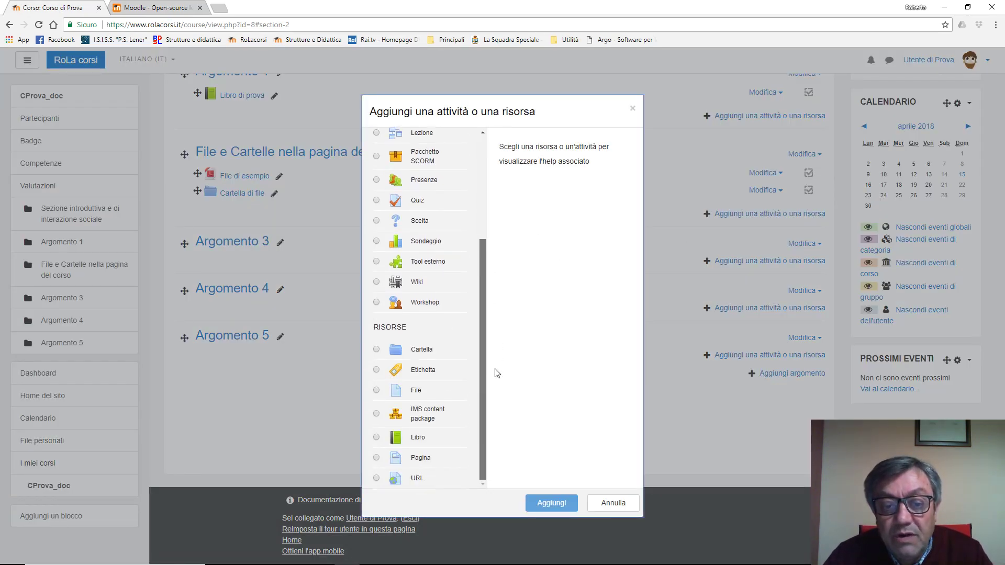
{"action": "left_click", "coordinate": [378, 480]}
{"action": "left_click", "coordinate": [554, 506]}
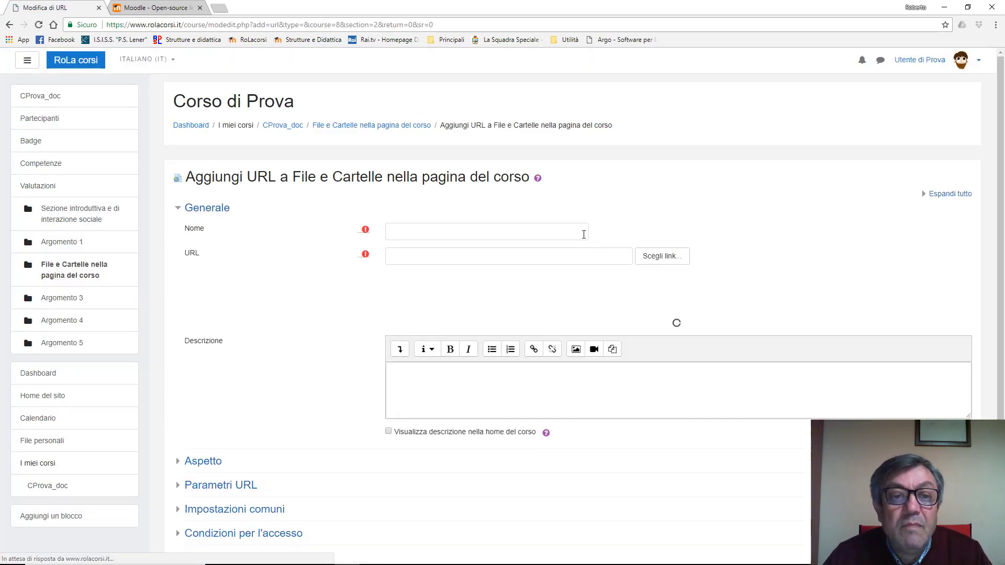
{"action": "left_click", "coordinate": [426, 226]}
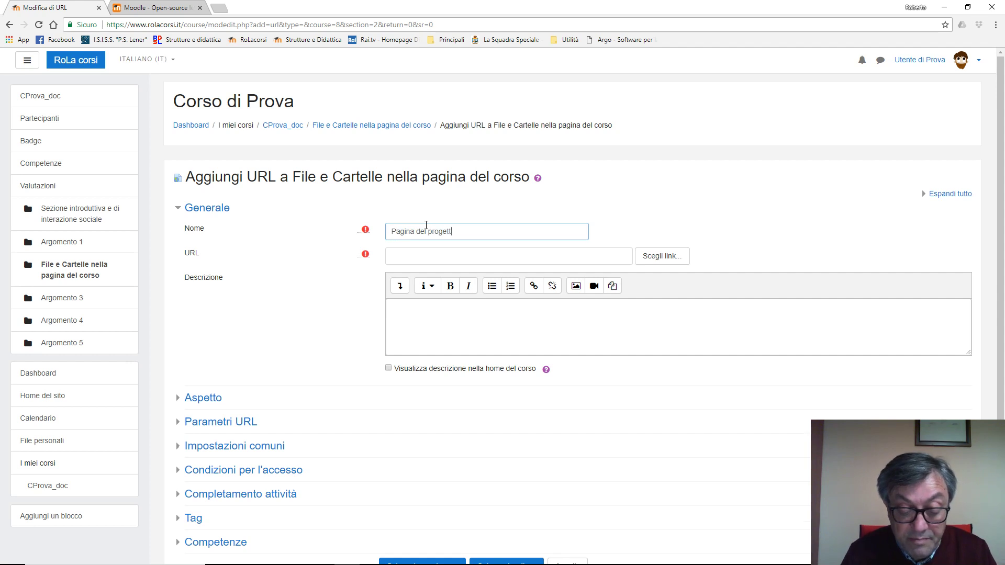
{"action": "type", "text": "Pagina del progetto Moodle"}
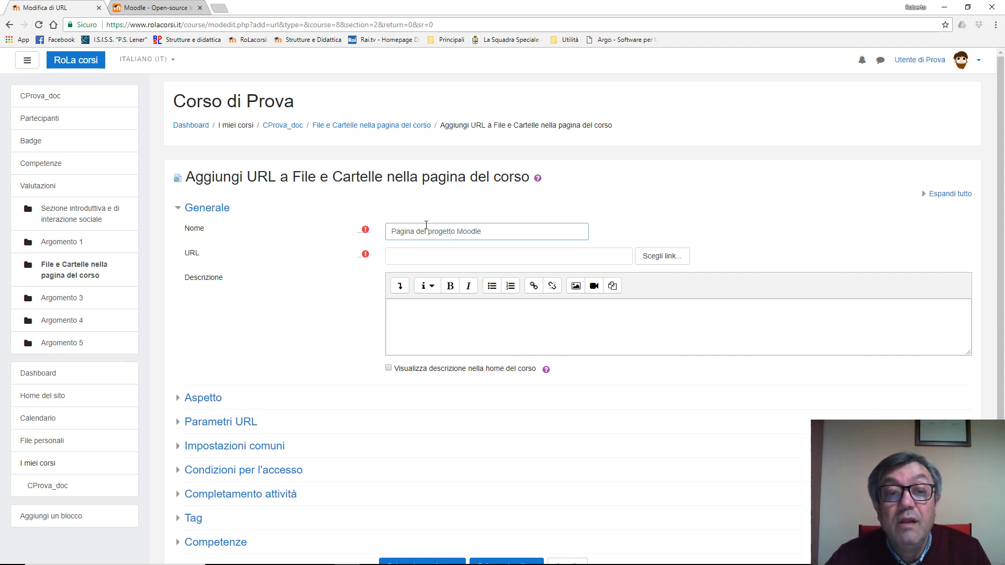
{"action": "left_click", "coordinate": [447, 250]}
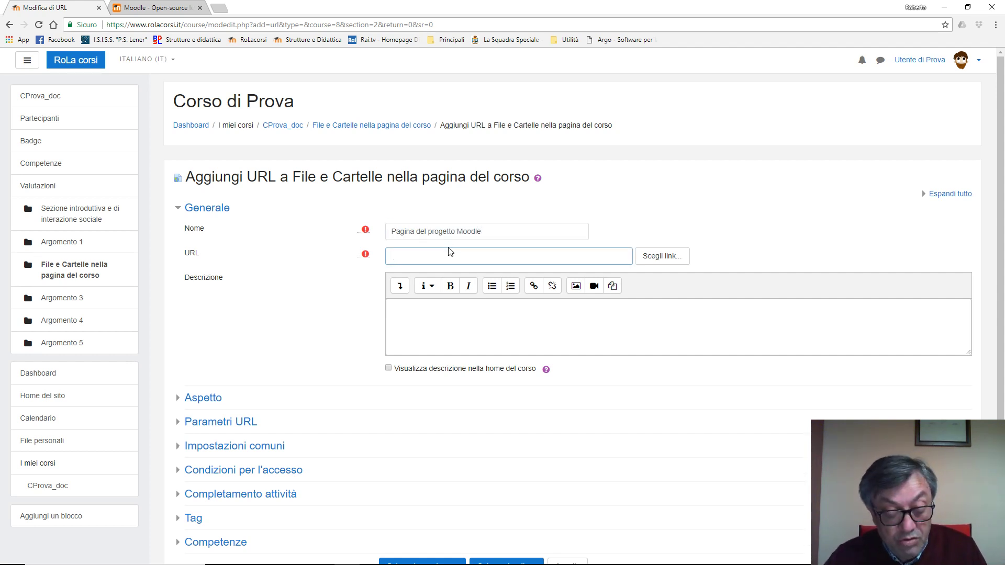
{"action": "key", "text": "ctrl+v"}
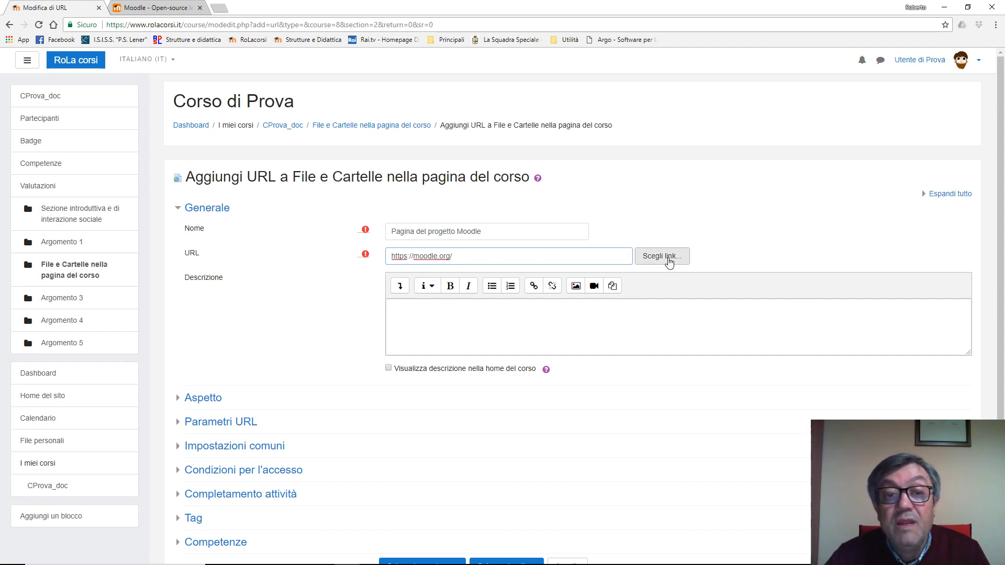
{"action": "left_click", "coordinate": [669, 260]}
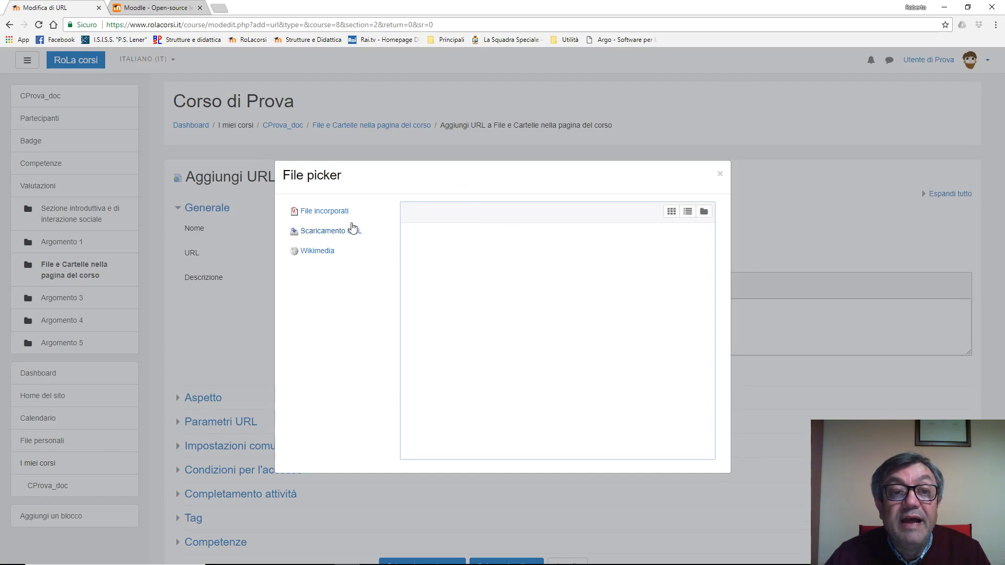
{"action": "left_click", "coordinate": [354, 242]}
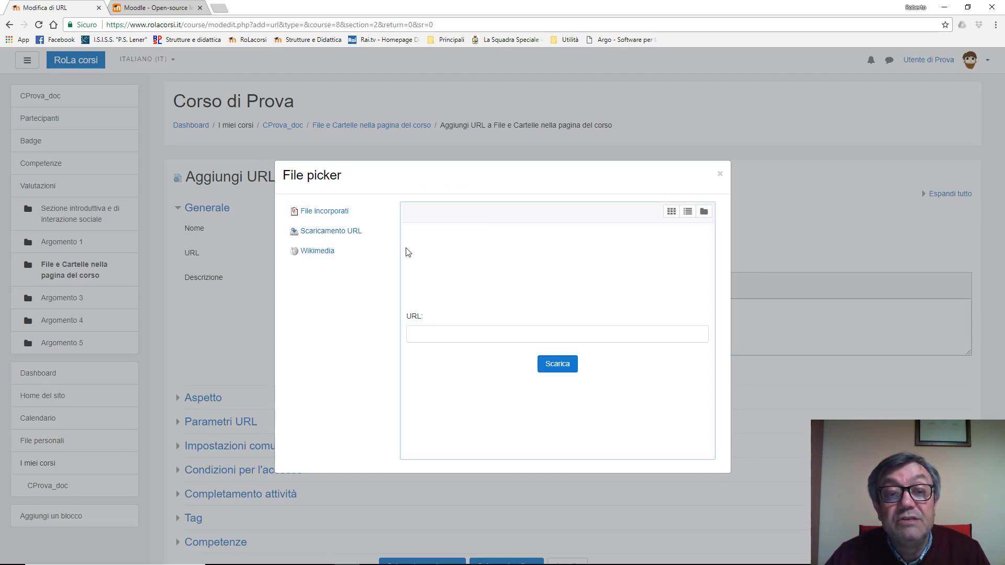
{"action": "left_click", "coordinate": [523, 338]}
{"action": "key", "text": "ctrl+v"}
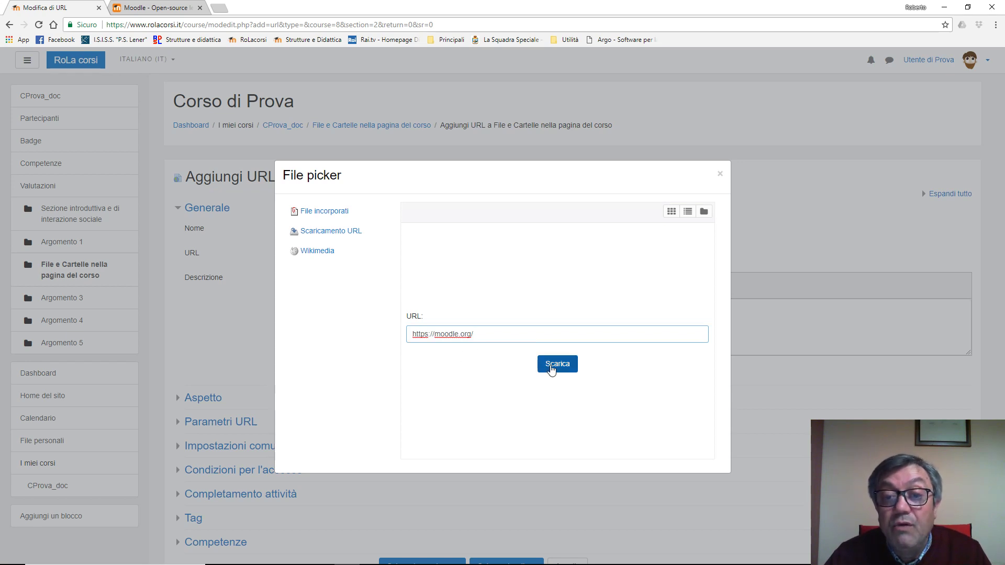
{"action": "left_click", "coordinate": [555, 365]}
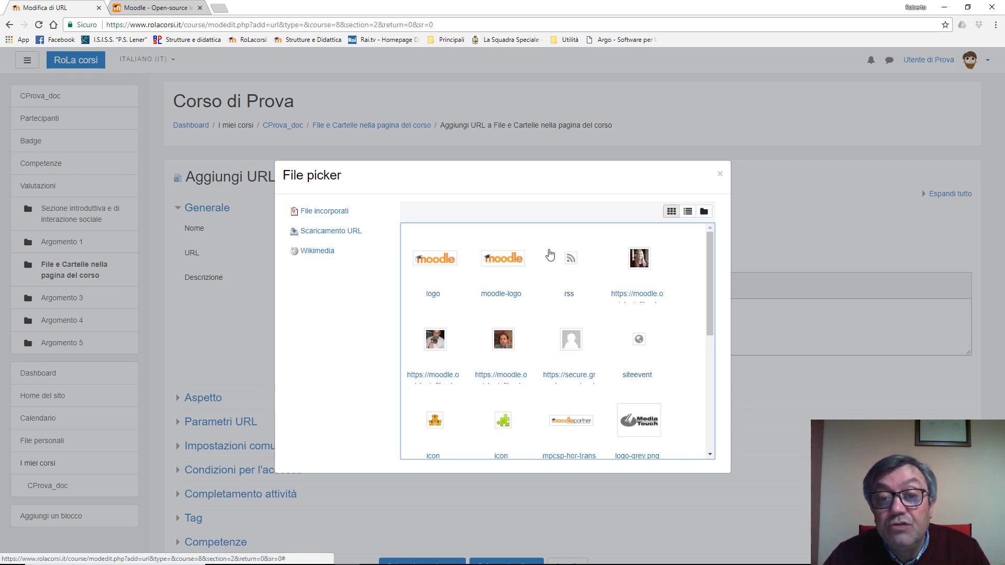
{"action": "scroll", "coordinate": [628, 278], "scroll_direction": "down", "scroll_amount": 3}
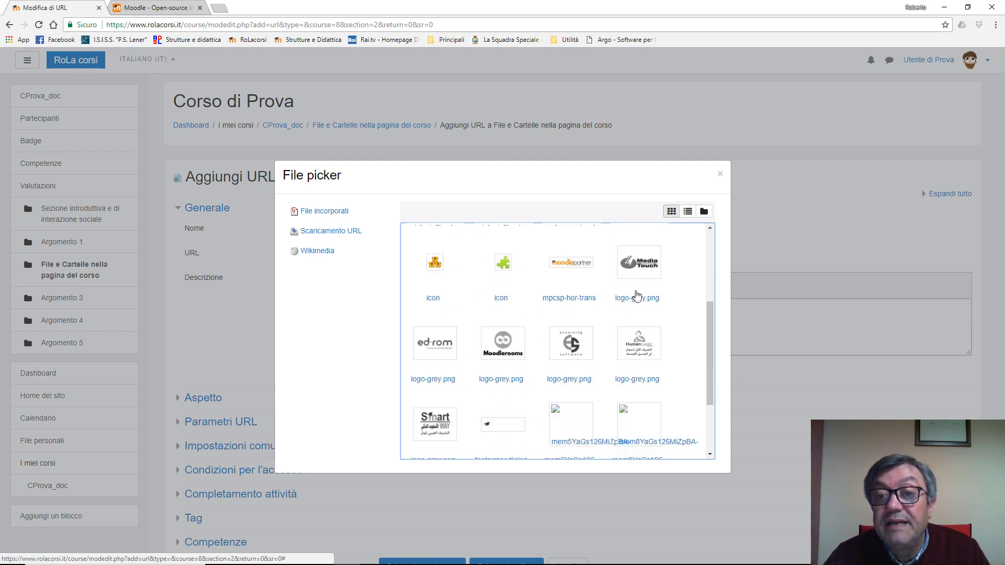
{"action": "scroll", "coordinate": [634, 294], "scroll_direction": "up", "scroll_amount": 3}
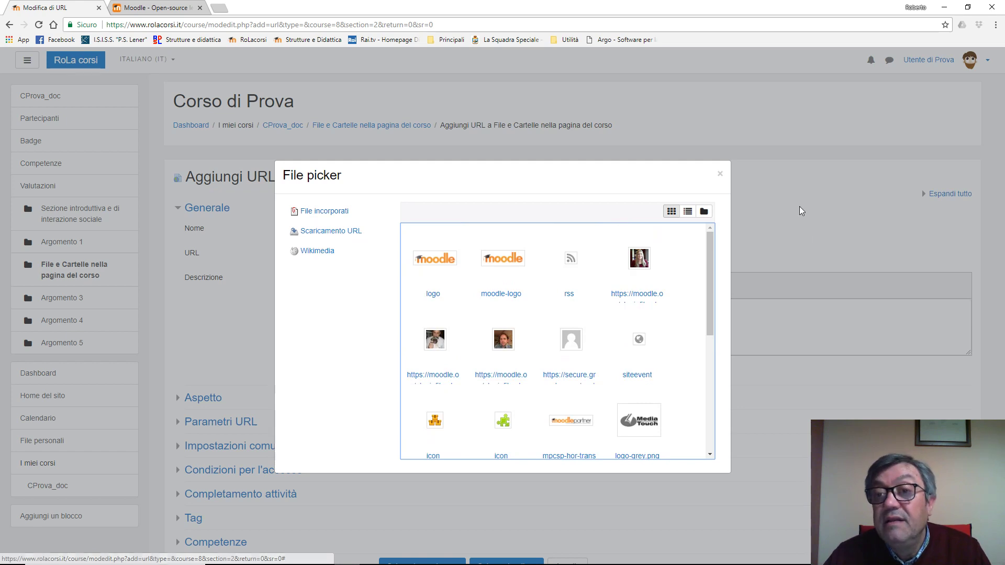
{"action": "left_click", "coordinate": [720, 174]}
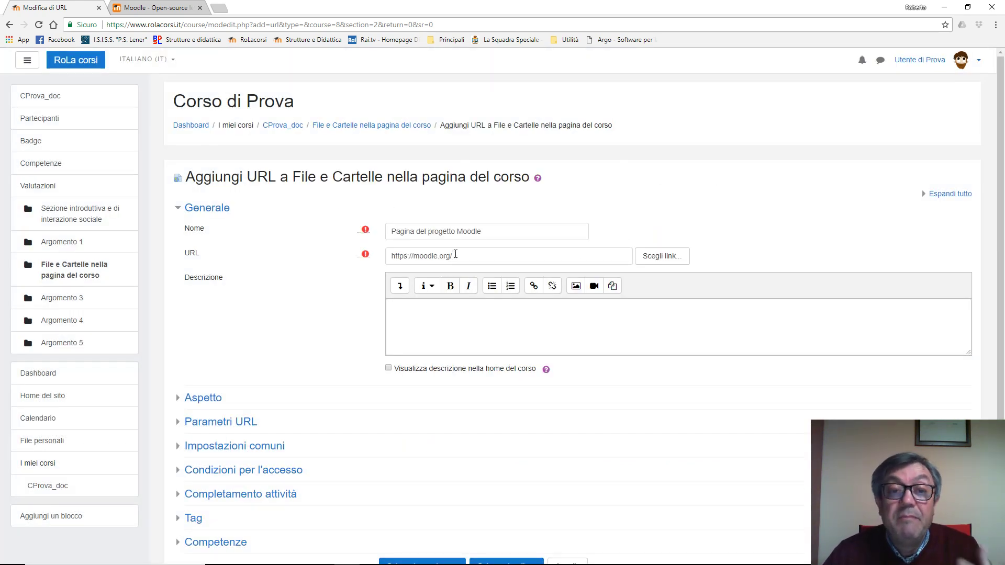
- Set the URL resource's Visualizzazione to "Nuova finestra" in its Aspetto settings
{"action": "left_click", "coordinate": [426, 322]}
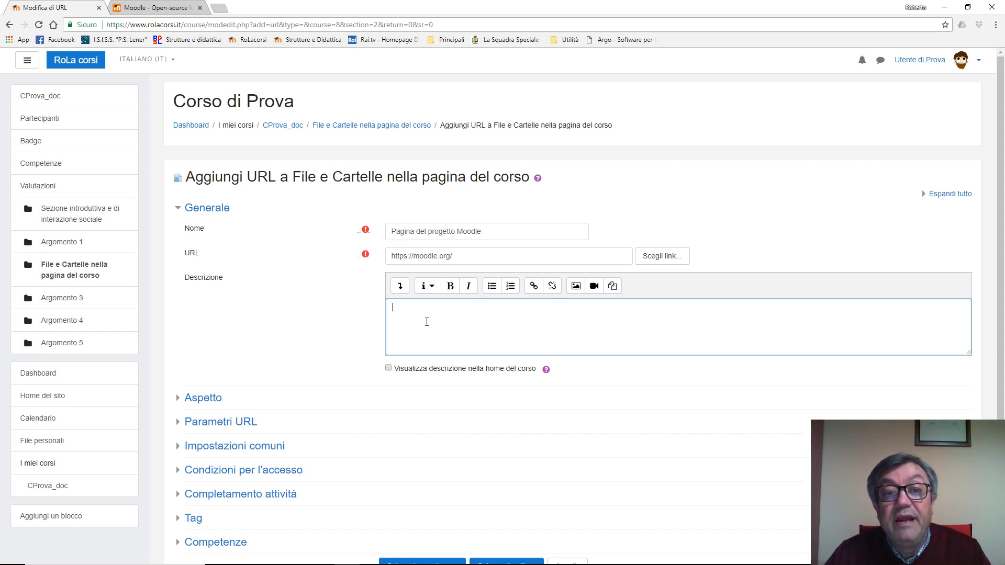
{"action": "scroll", "coordinate": [168, 397], "scroll_direction": "down", "scroll_amount": 2}
{"action": "left_click", "coordinate": [180, 293]}
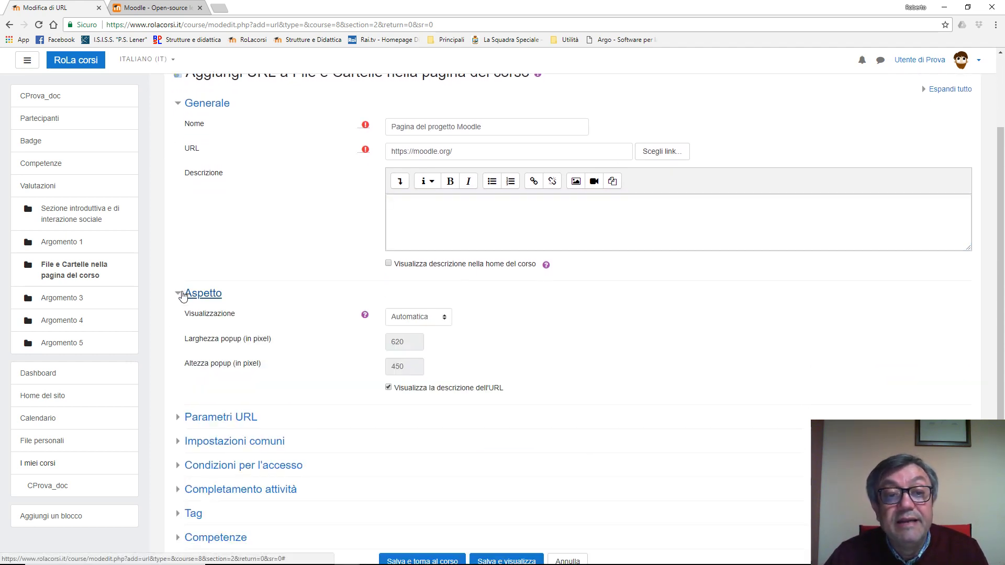
{"action": "left_click", "coordinate": [443, 317]}
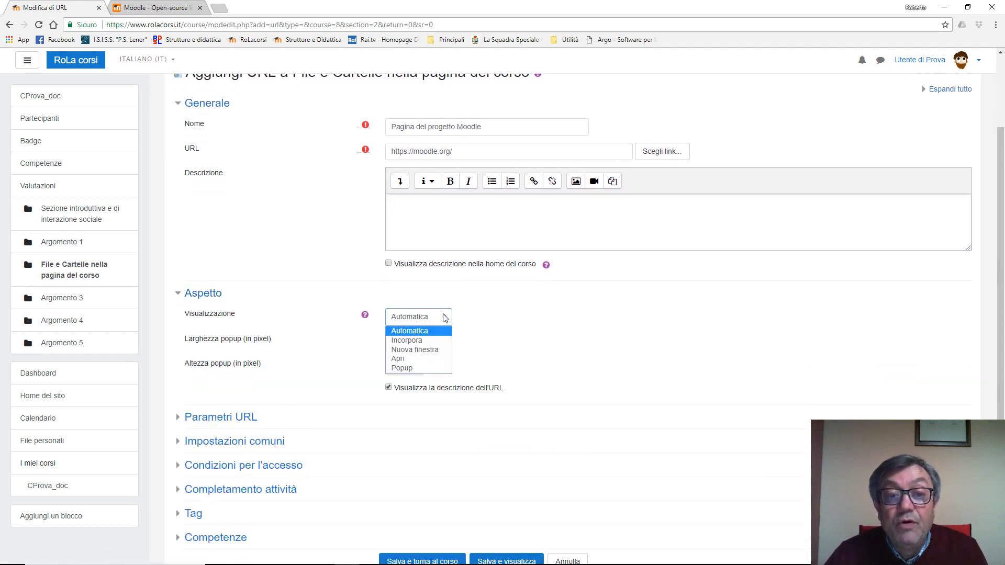
{"action": "left_click", "coordinate": [428, 351]}
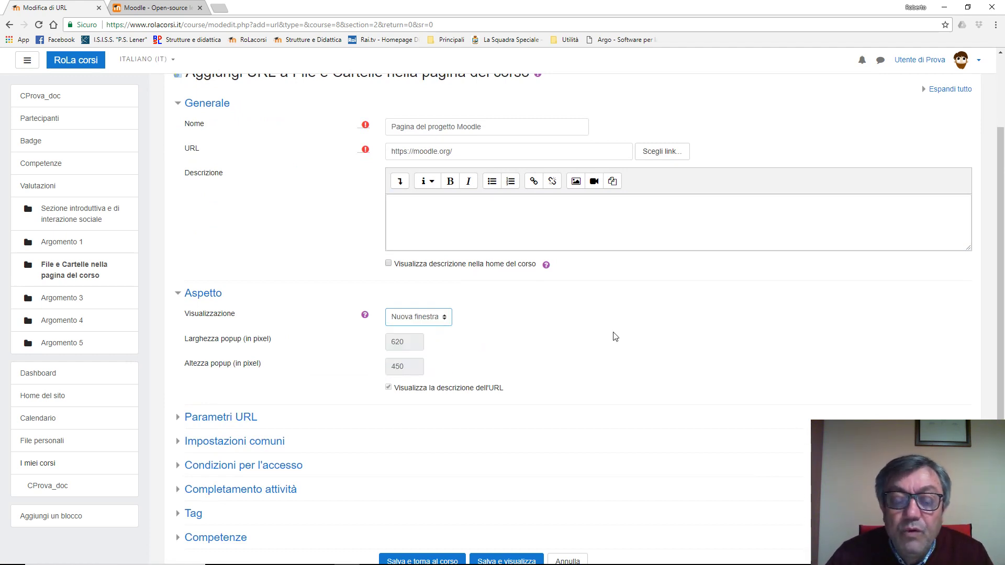
{"action": "left_click", "coordinate": [445, 318]}
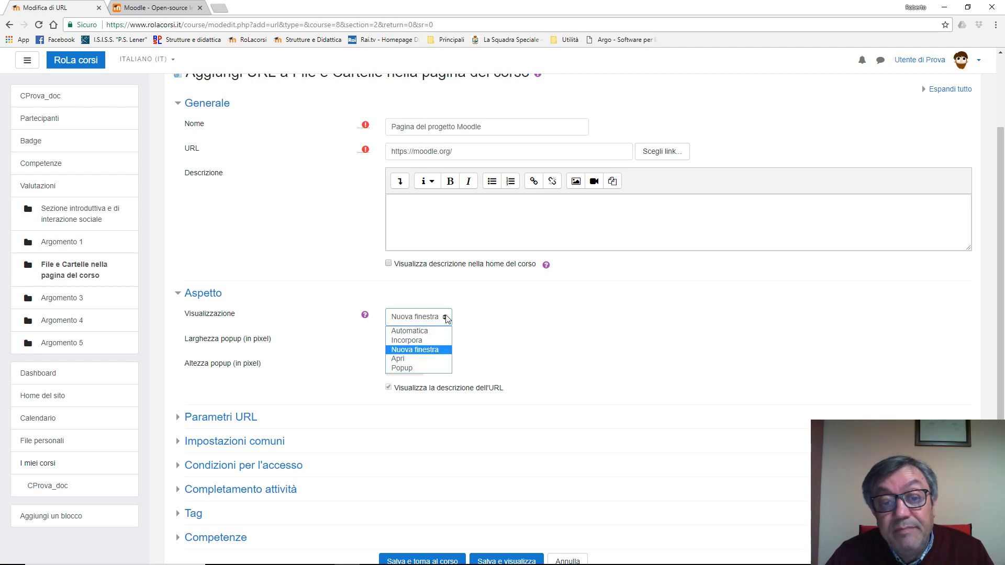
{"action": "left_click", "coordinate": [546, 320]}
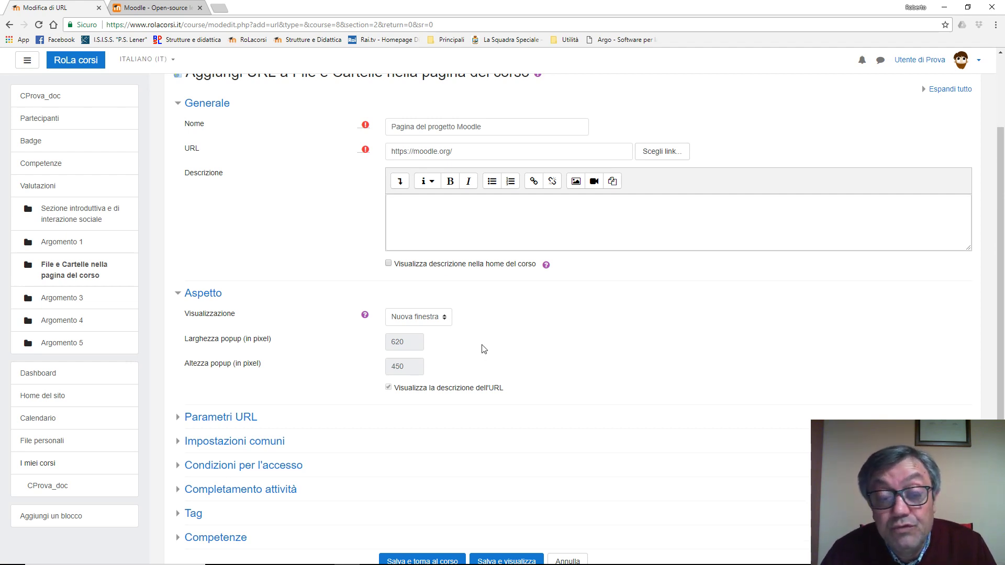
- Track the URL's completion with "Considera l'attività completata in base alle condizioni seguenti", keeping the viewing requirement, and save back to the course
{"action": "scroll", "coordinate": [328, 396], "scroll_direction": "down", "scroll_amount": 2}
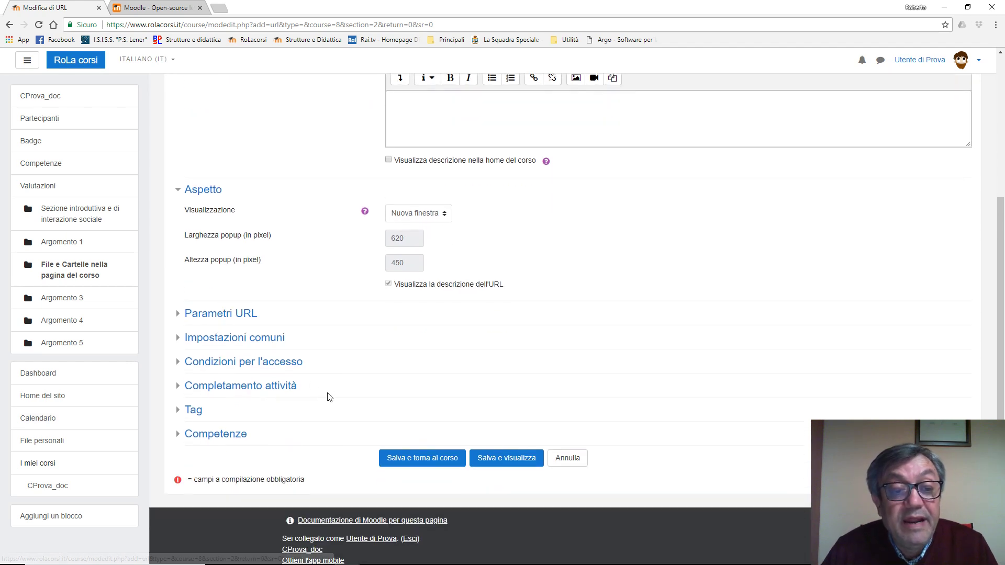
{"action": "left_click", "coordinate": [238, 386]}
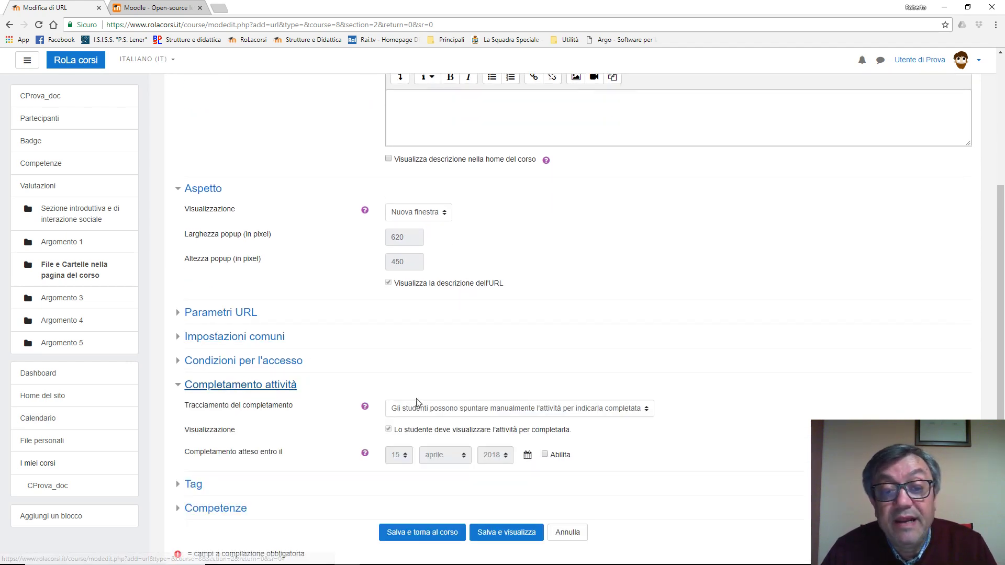
{"action": "left_click", "coordinate": [648, 411]}
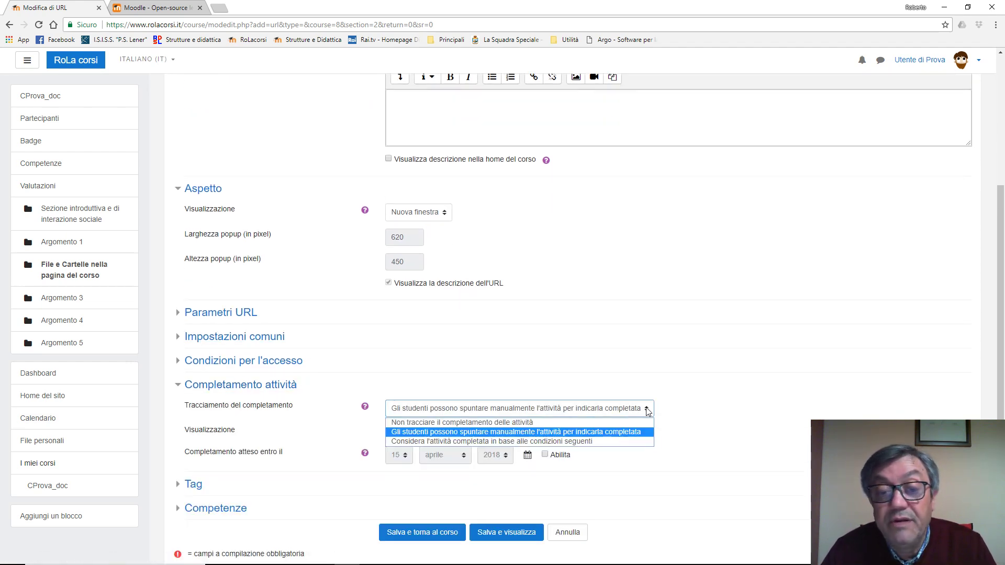
{"action": "left_click", "coordinate": [487, 442]}
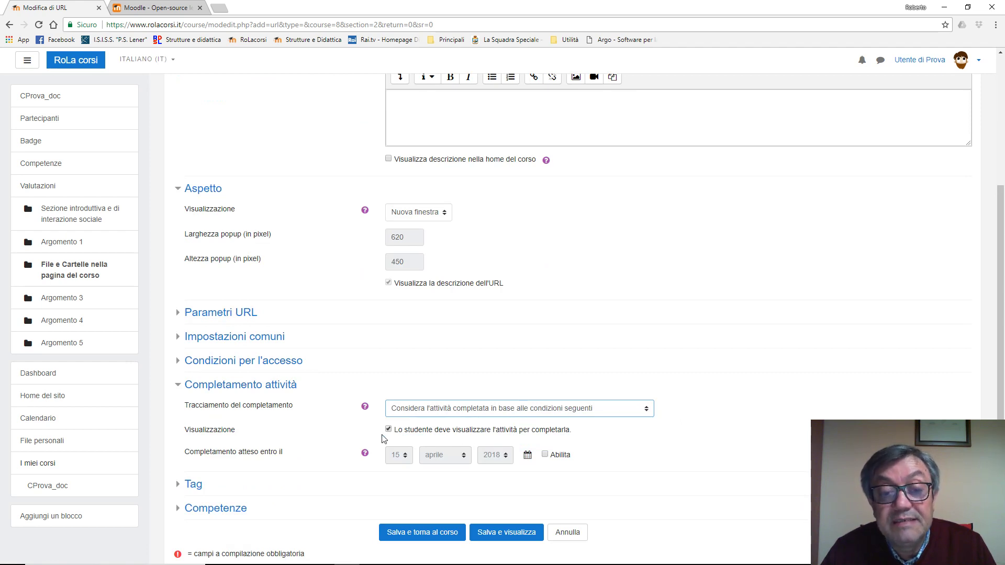
{"action": "left_click", "coordinate": [443, 534]}
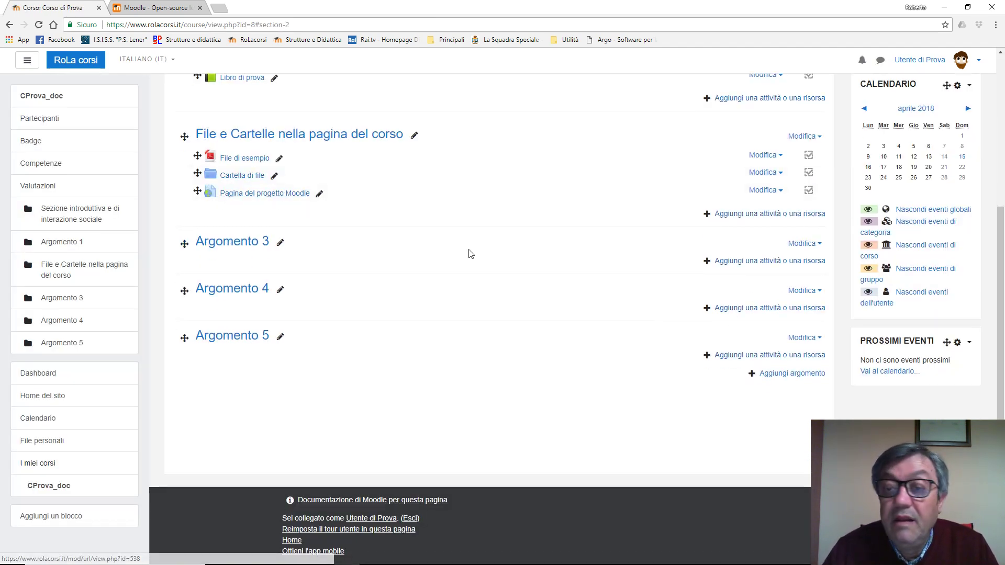
- Test the "Pagina del progetto Moodle" link from the course section and return to the course page
{"action": "scroll", "coordinate": [444, 256], "scroll_direction": "up", "scroll_amount": 1}
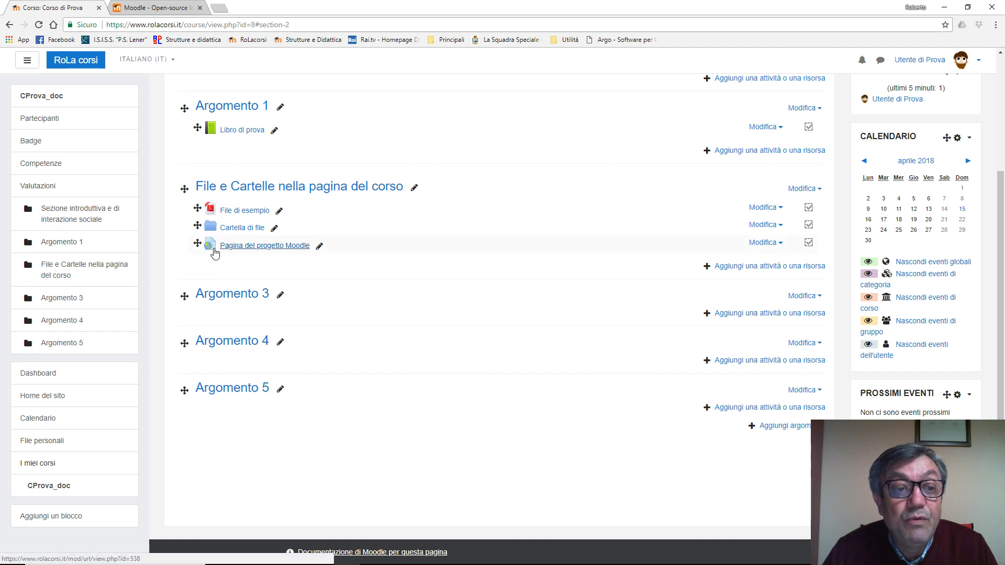
{"action": "scroll", "coordinate": [413, 346], "scroll_direction": "up", "scroll_amount": 1}
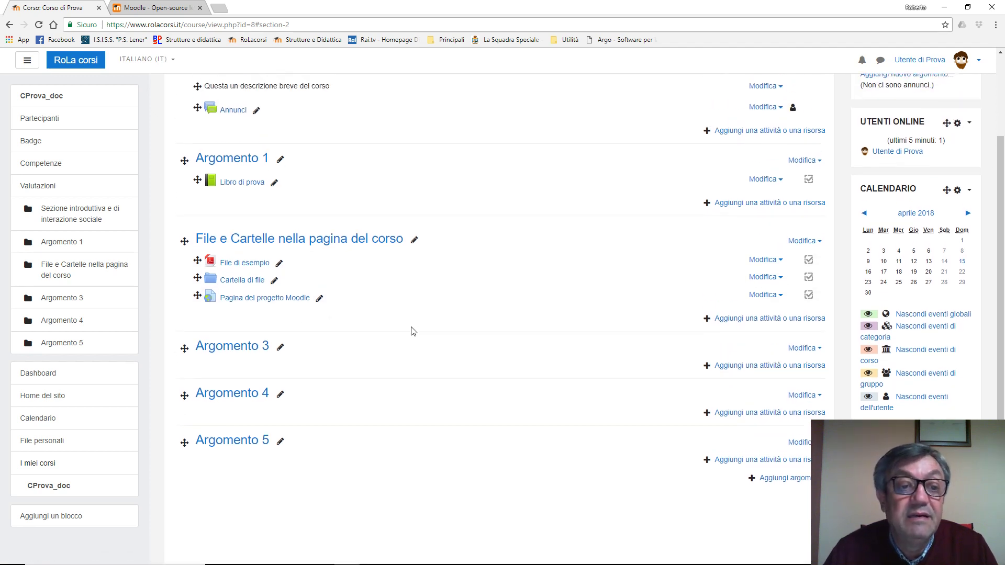
{"action": "left_click", "coordinate": [253, 298]}
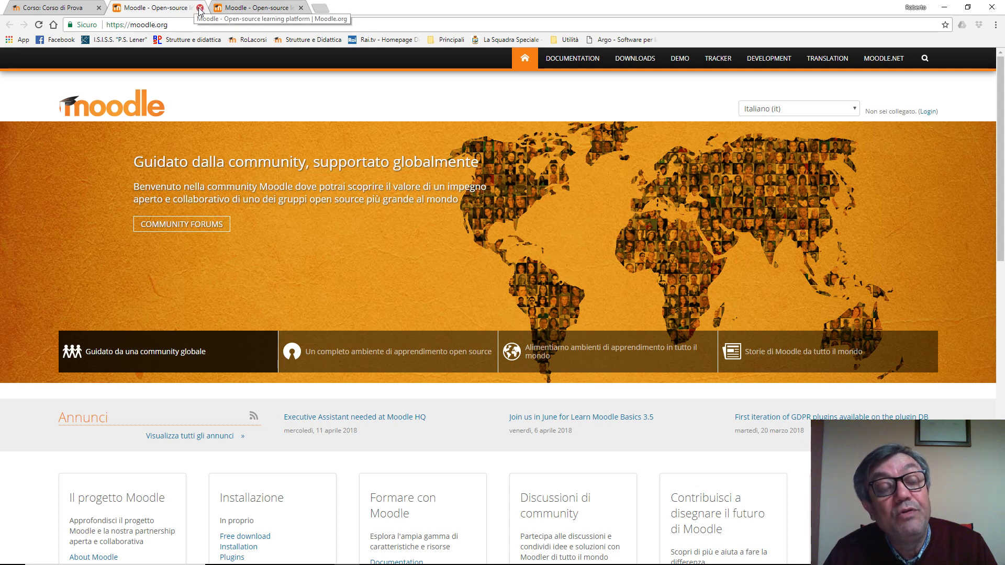
{"action": "left_click", "coordinate": [53, 5]}
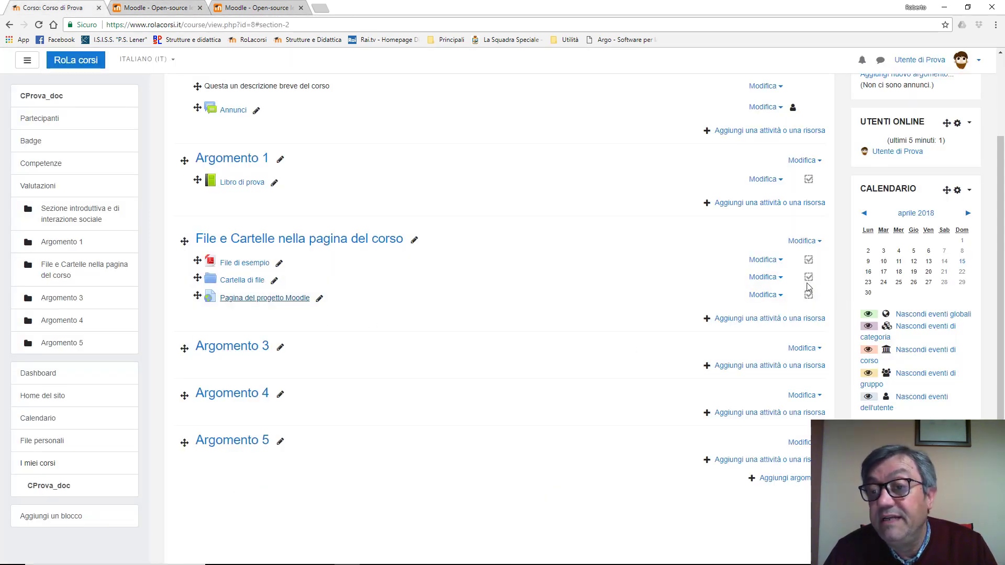